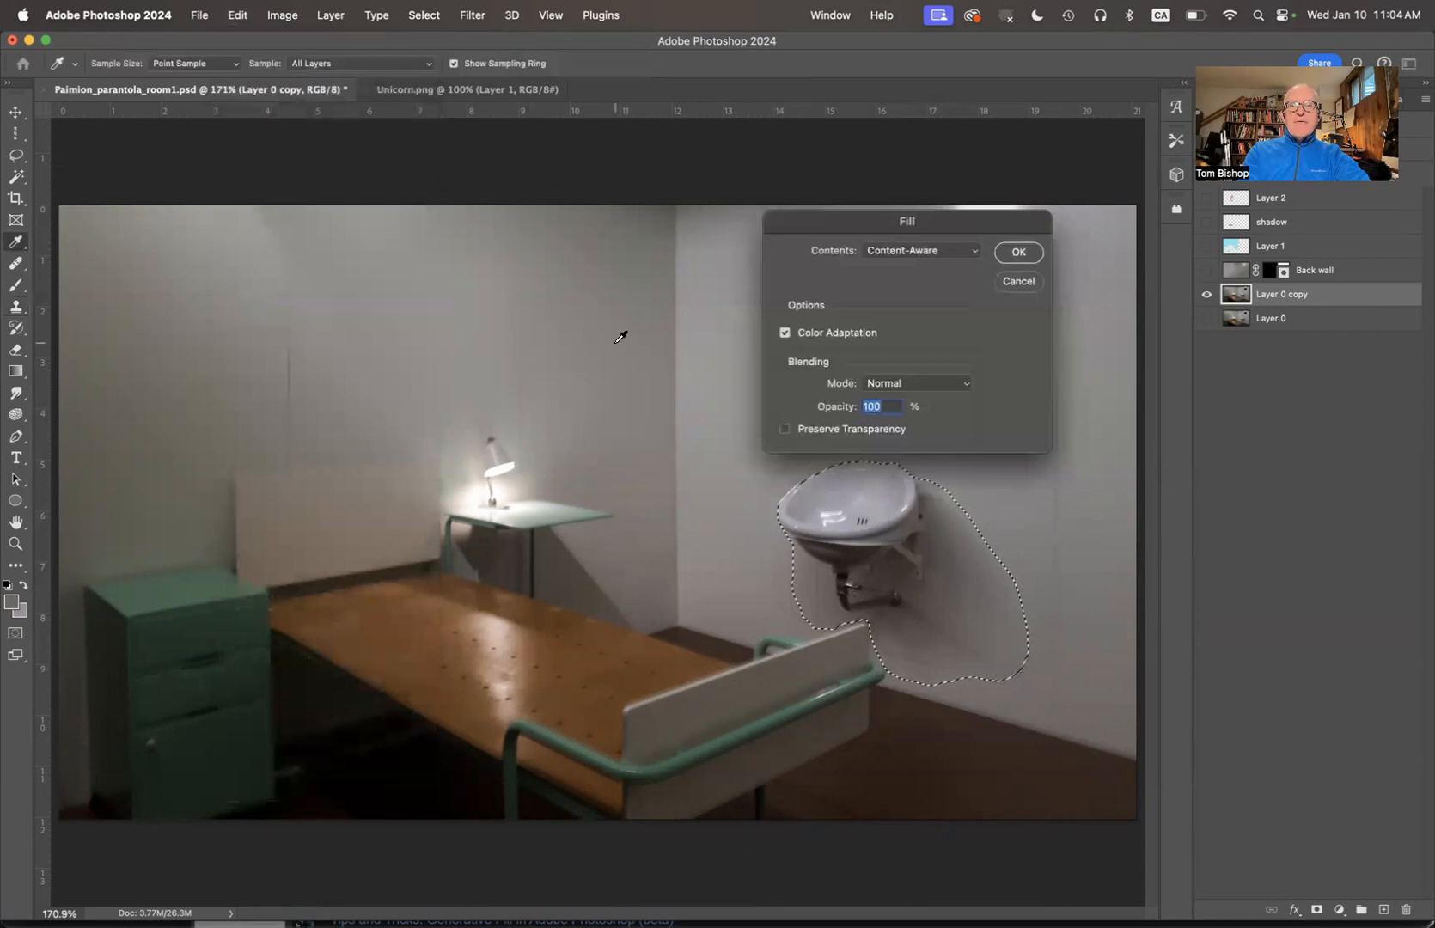
# Fill the selected sink area on Layer 0 copy with Content-Aware contents, Normal blending and 100% opacity, and deselect it.
pyautogui.click(928, 260)
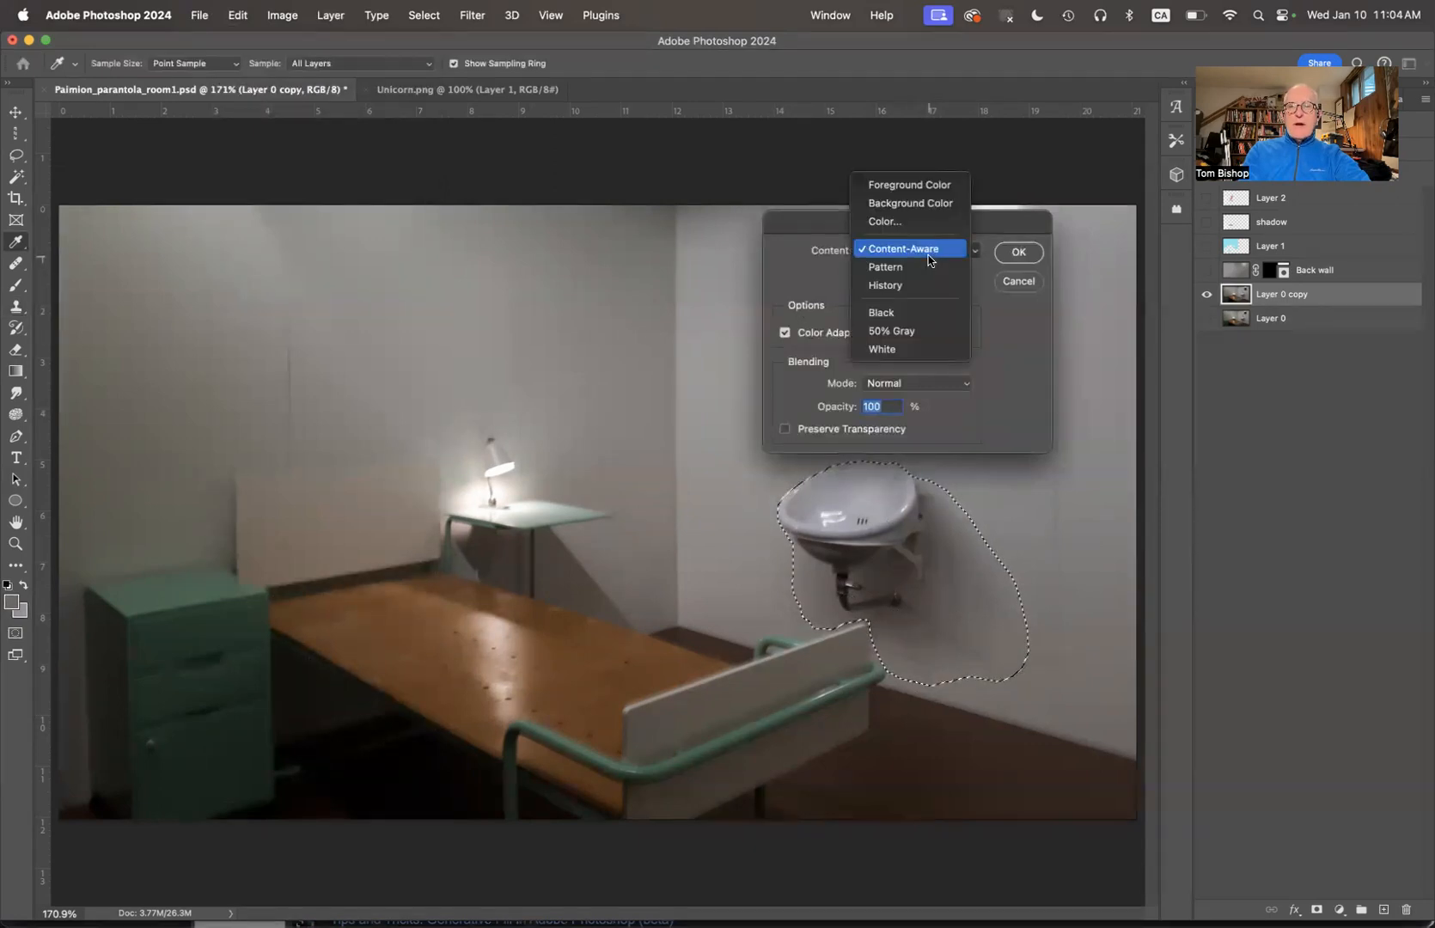
pyautogui.click(1006, 237)
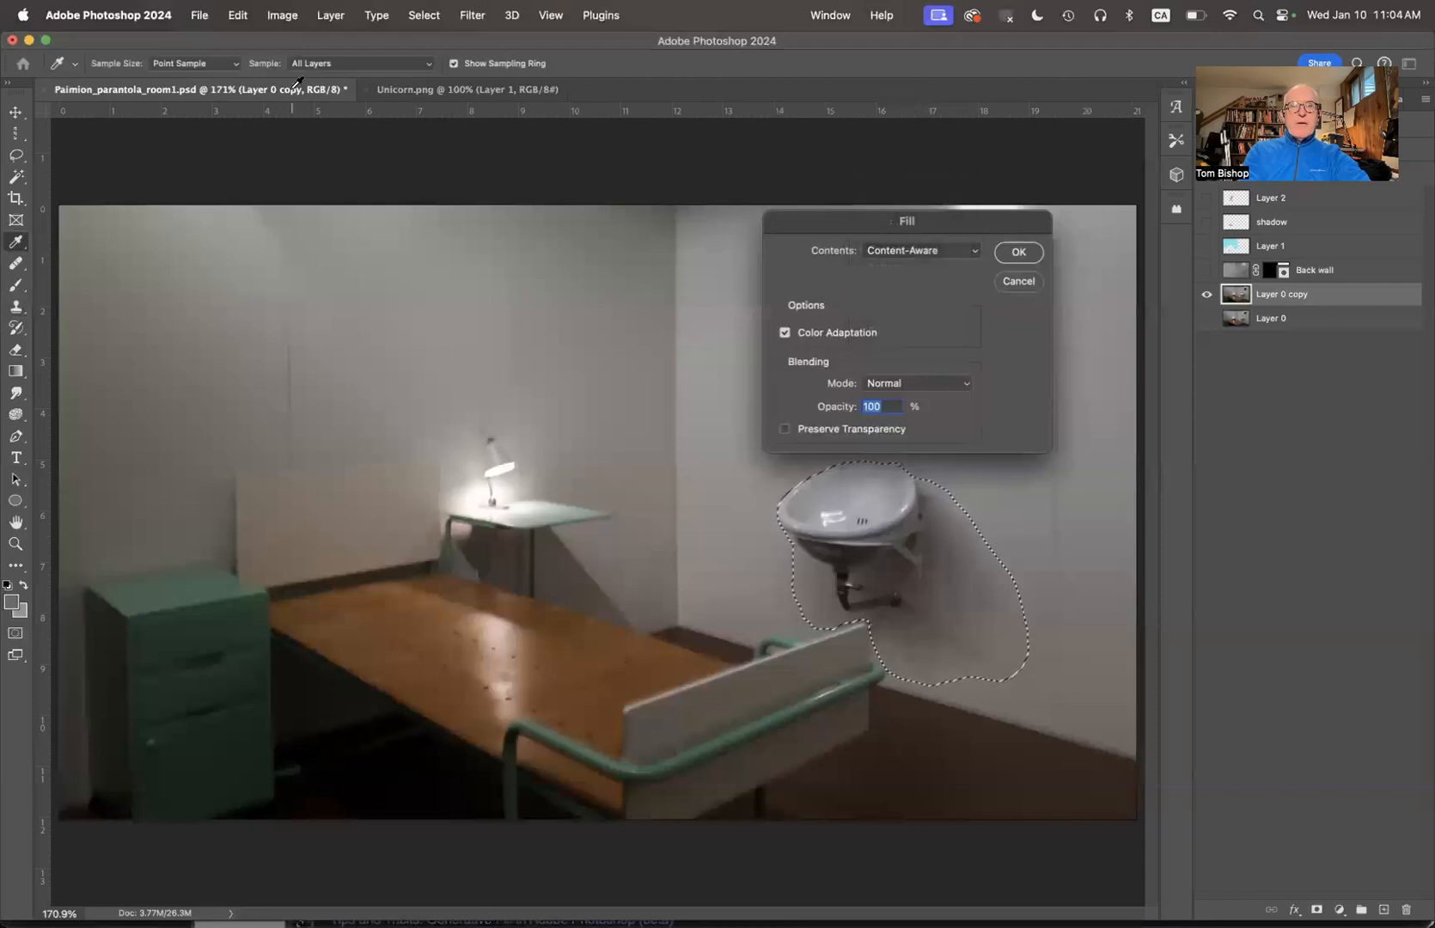
pyautogui.click(237, 15)
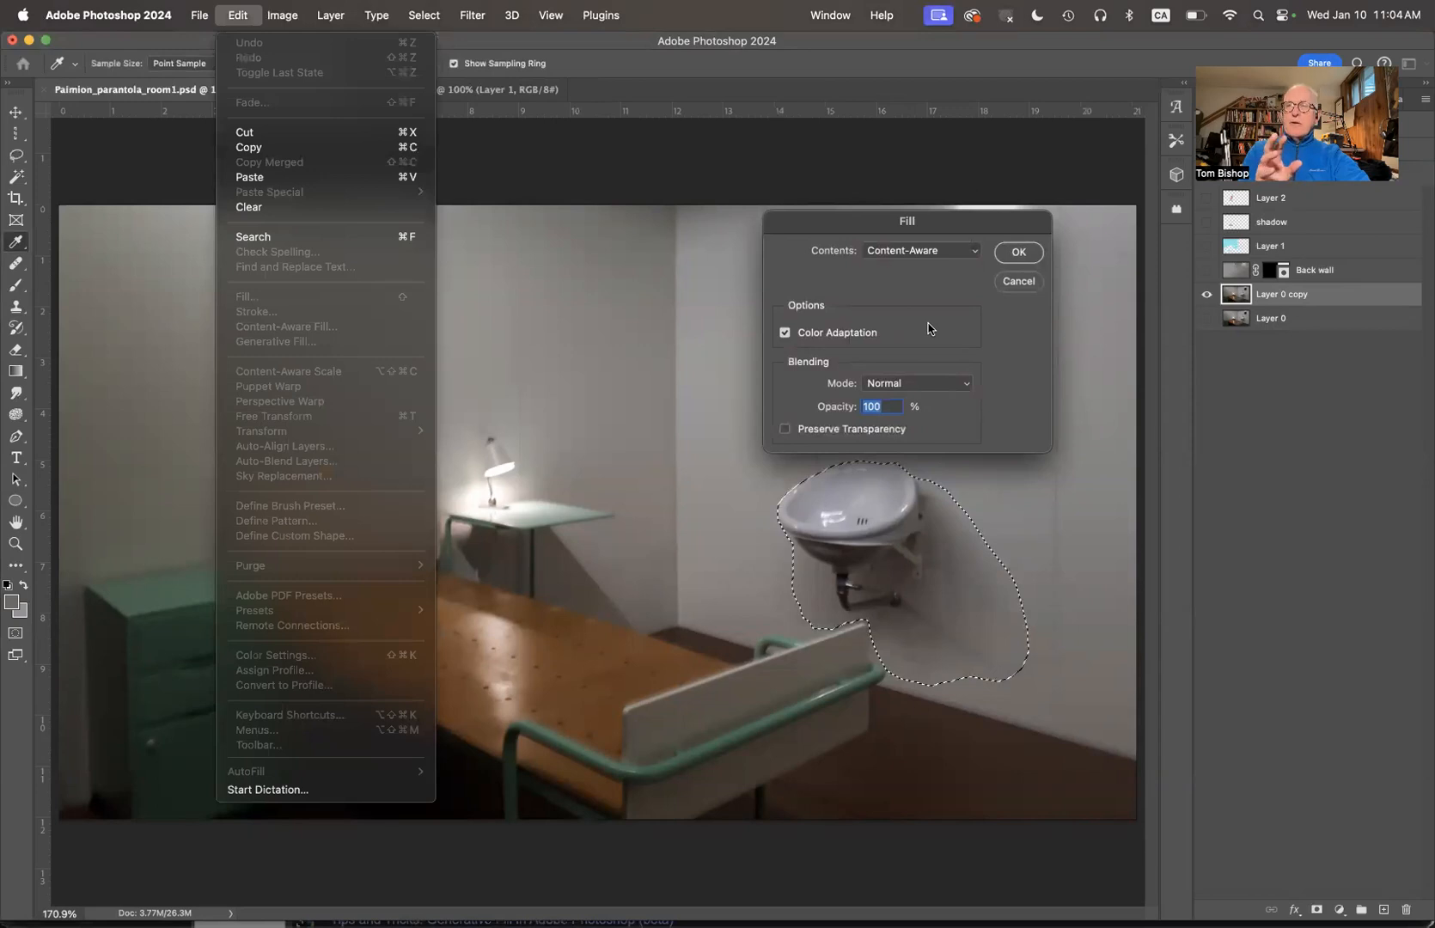
pyautogui.click(1019, 252)
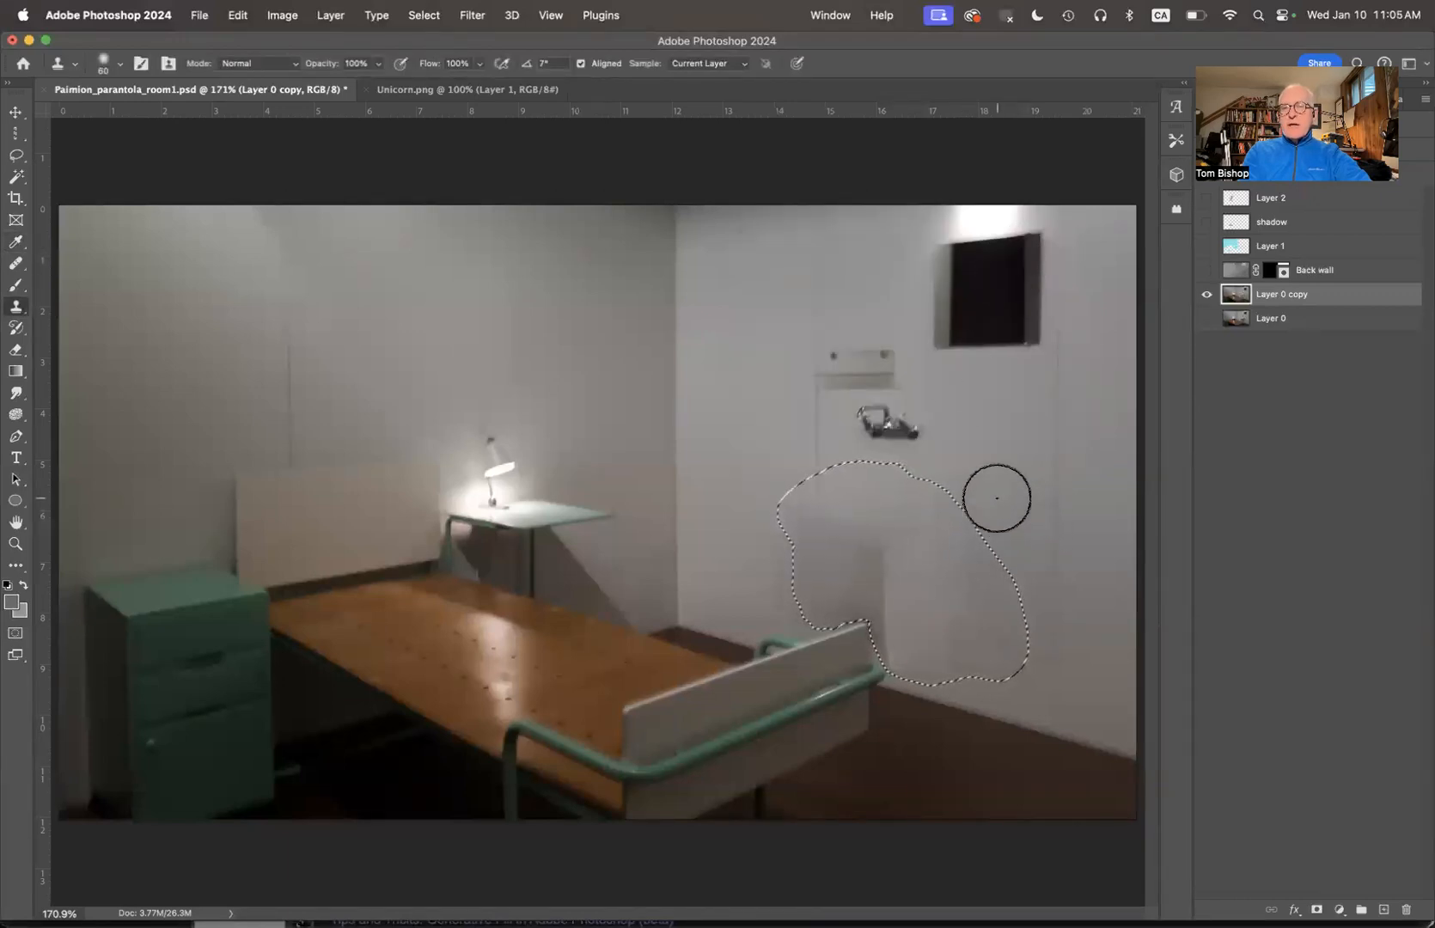
pyautogui.press('super+d')
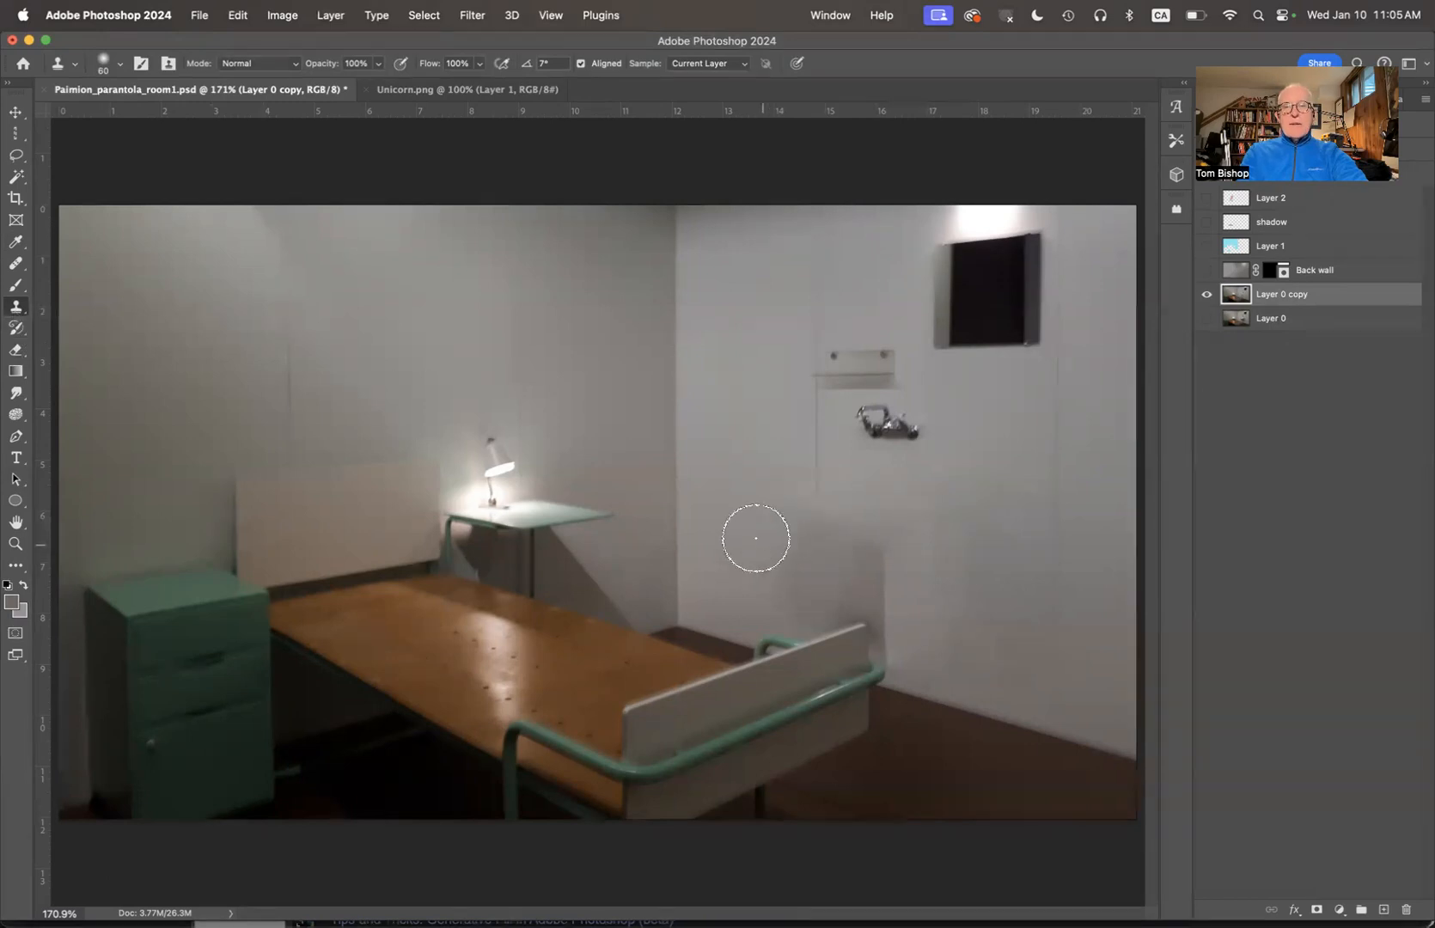
# Clone clean wall over the smudge left of the sink area and extend the vertical wall seam with a size 30 Clone Stamp.
pyautogui.scroll(5, 751, 534)
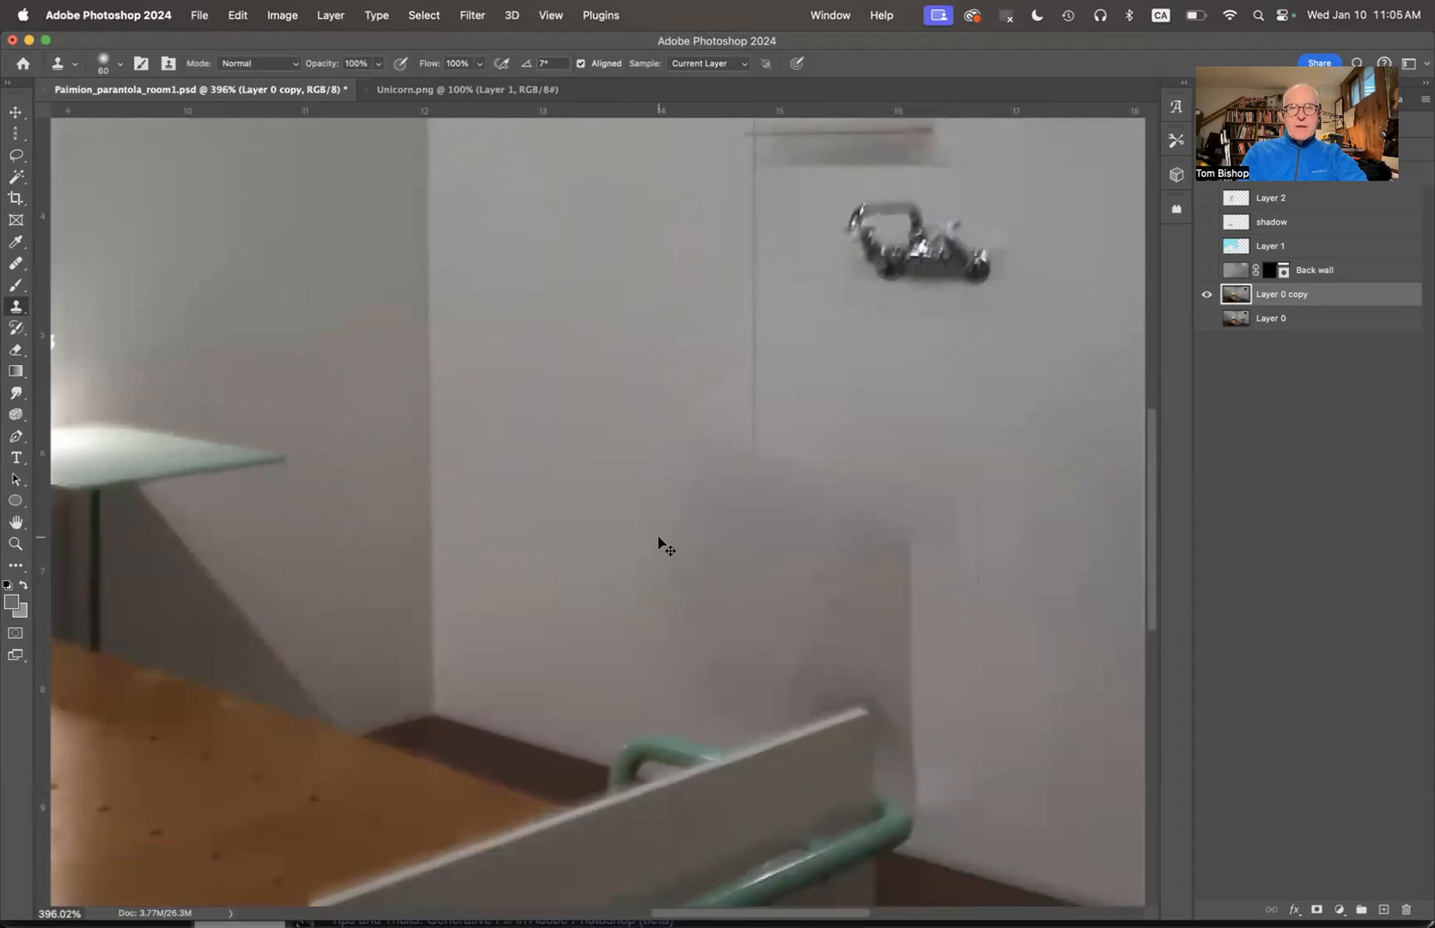
pyautogui.press('super+z')
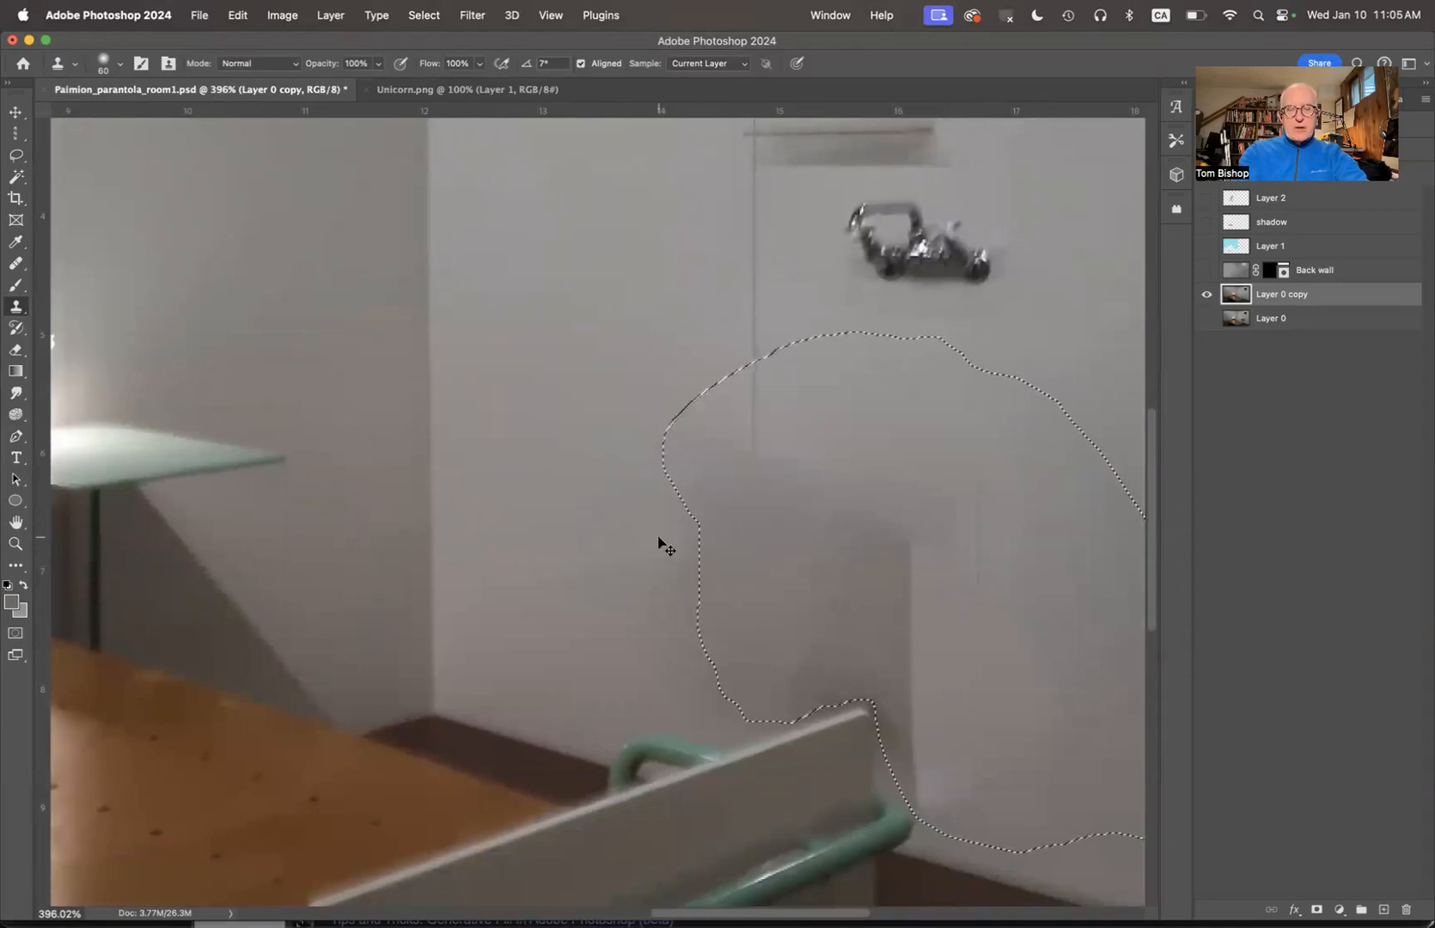
pyautogui.press('super+d')
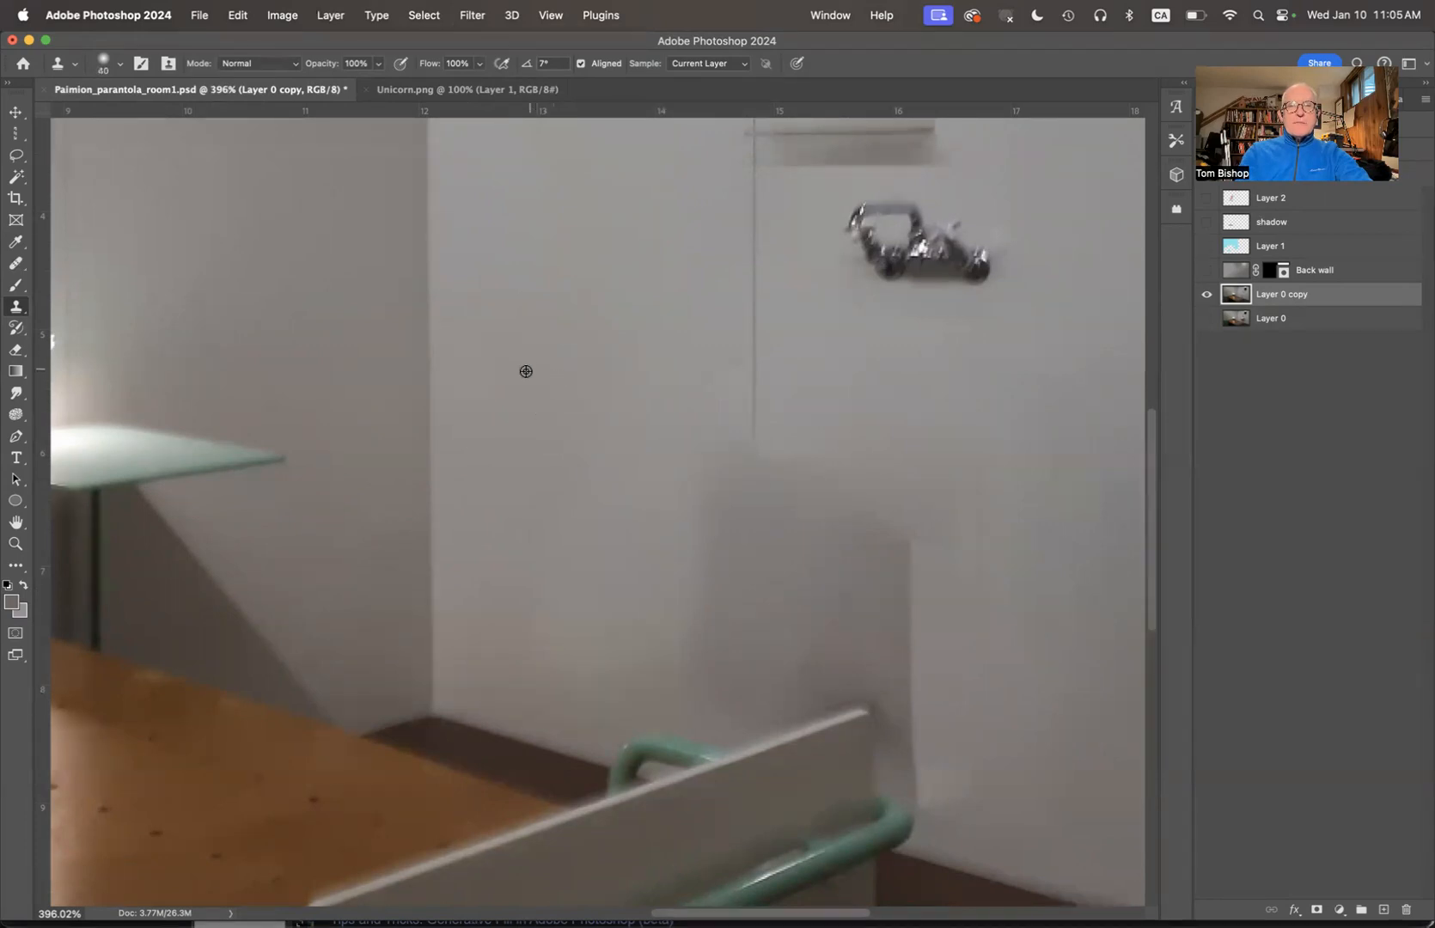
pyautogui.moveTo(688, 418)
pyautogui.mouseDown()
pyautogui.moveTo(698, 365)
pyautogui.moveTo(695, 639)
pyautogui.moveTo(656, 650)
pyautogui.moveTo(643, 646)
pyautogui.moveTo(667, 648)
pyautogui.moveTo(685, 475)
pyautogui.mouseUp()
pyautogui.press('[')
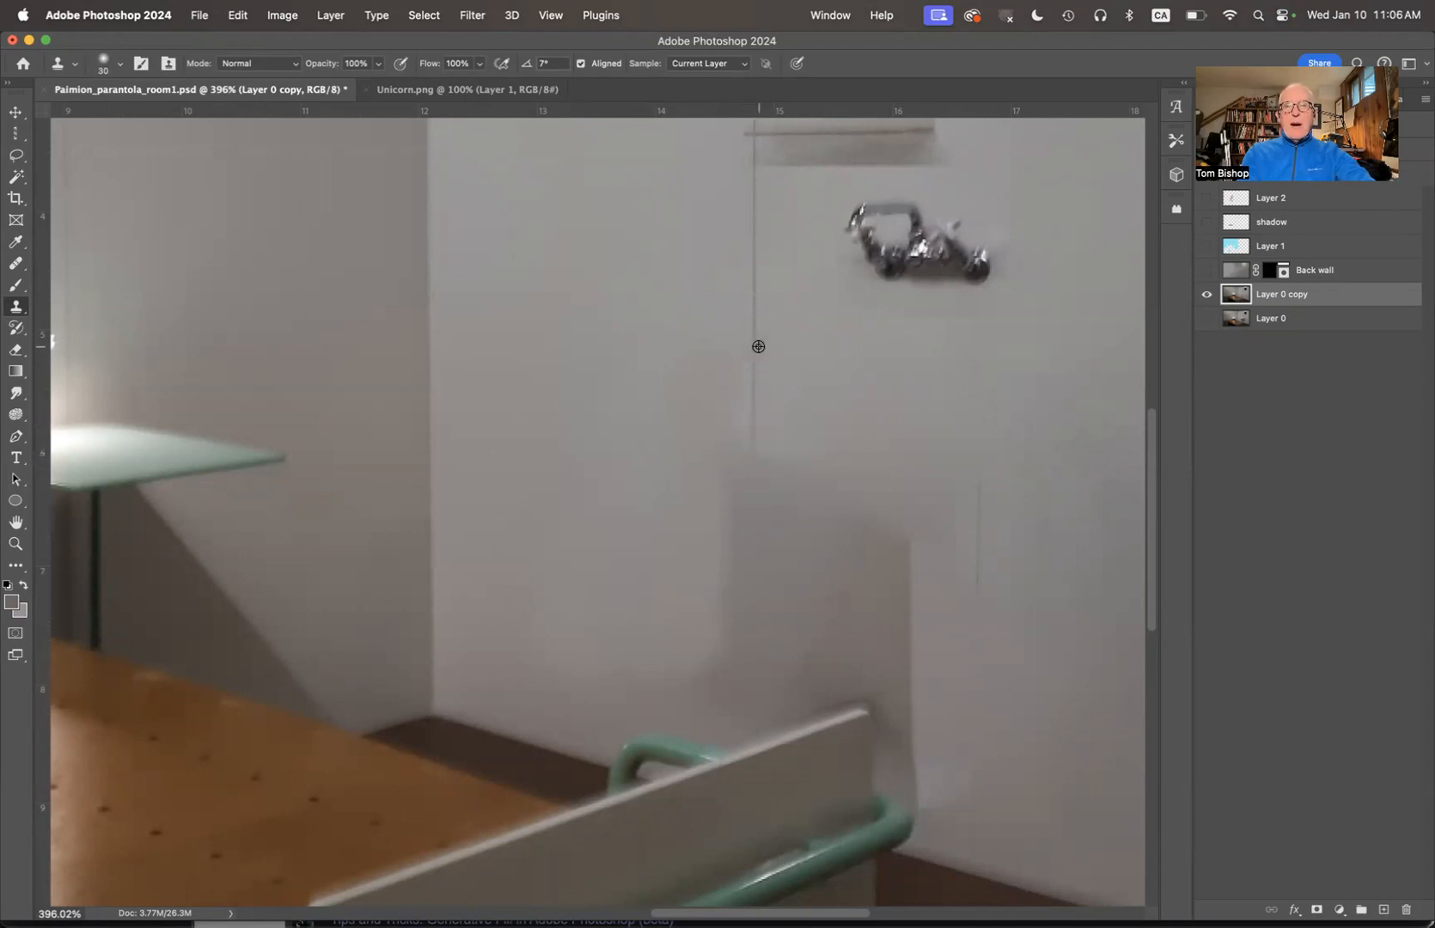
pyautogui.keyDown('alt'); pyautogui.click(755, 356); pyautogui.keyUp('alt')
pyautogui.moveTo(755, 419)
pyautogui.mouseDown()
pyautogui.moveTo(752, 503)
pyautogui.moveTo(748, 362)
pyautogui.mouseUp()
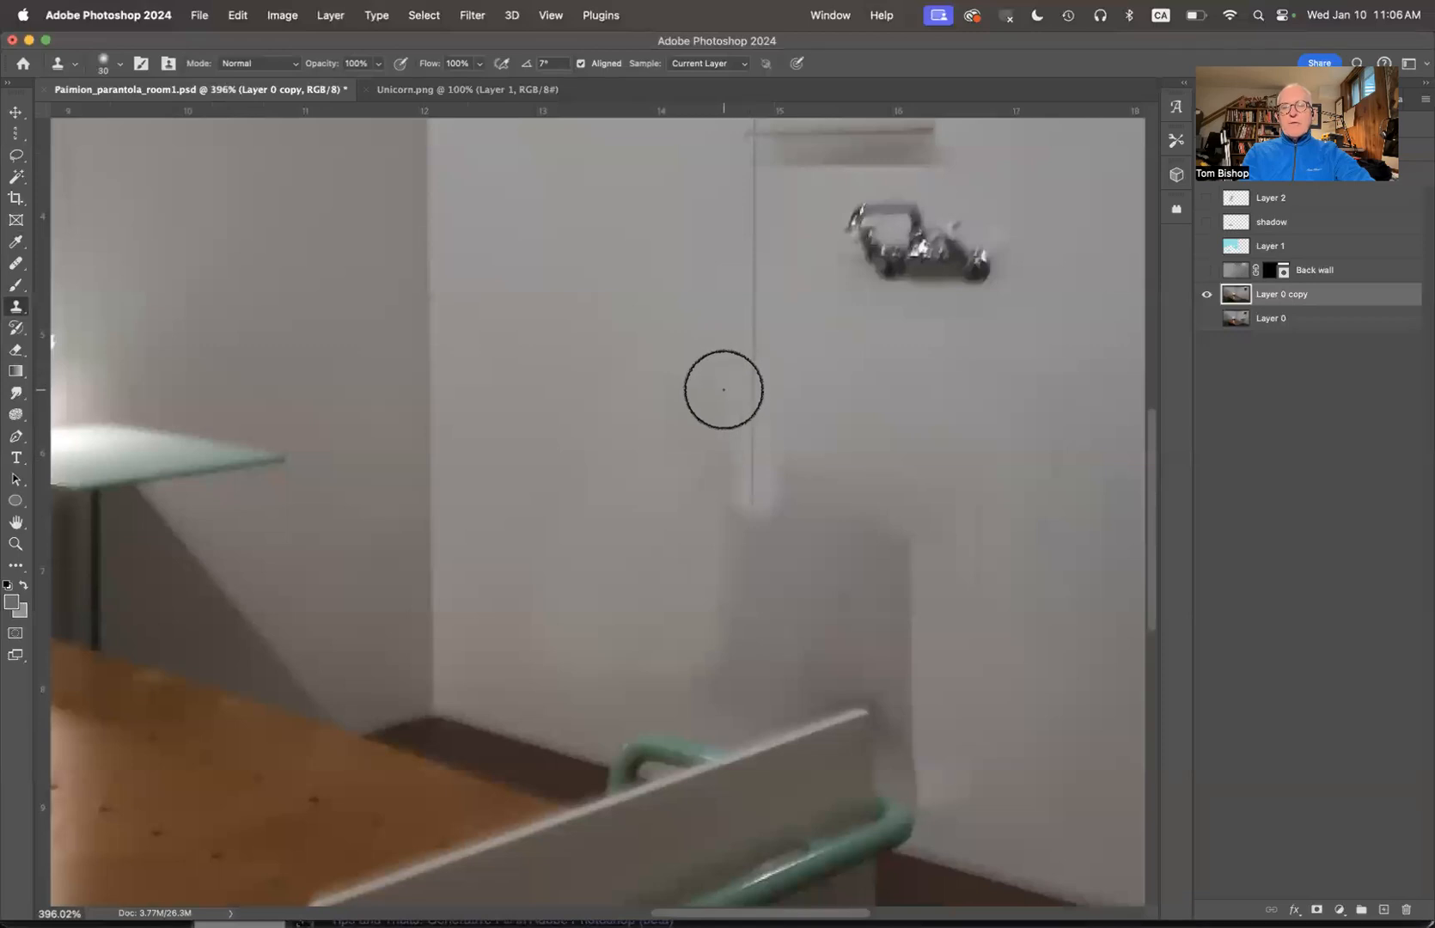
# Undo the clone strokes and the Content-Aware fill, going back to the original sink with its selection active.
pyautogui.press('super+z')
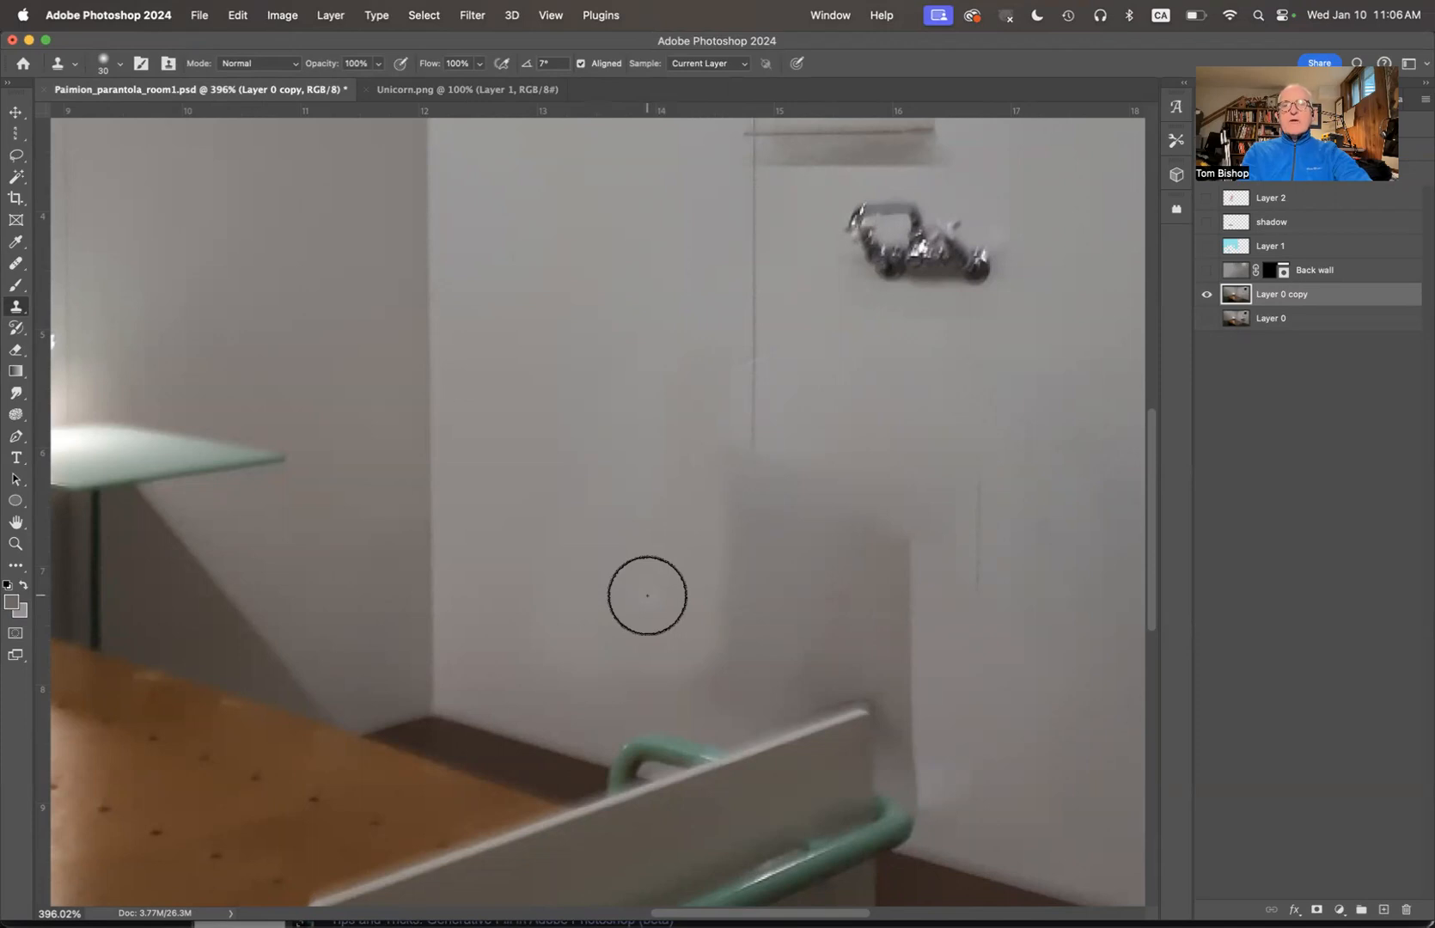
pyautogui.scroll(-5, 647, 596)
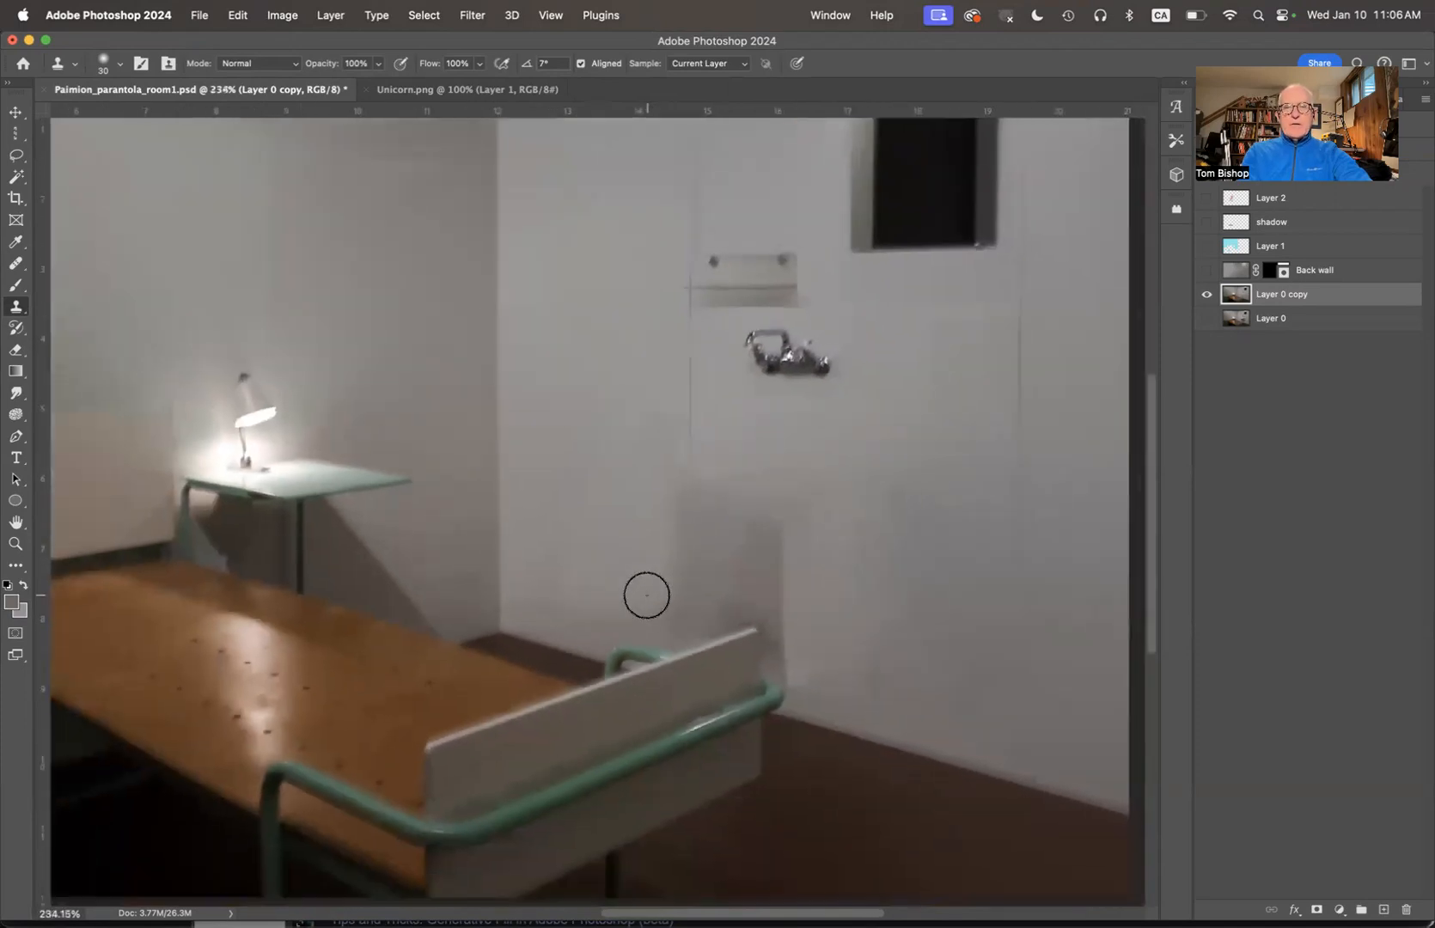
pyautogui.scroll(-1, 646, 594)
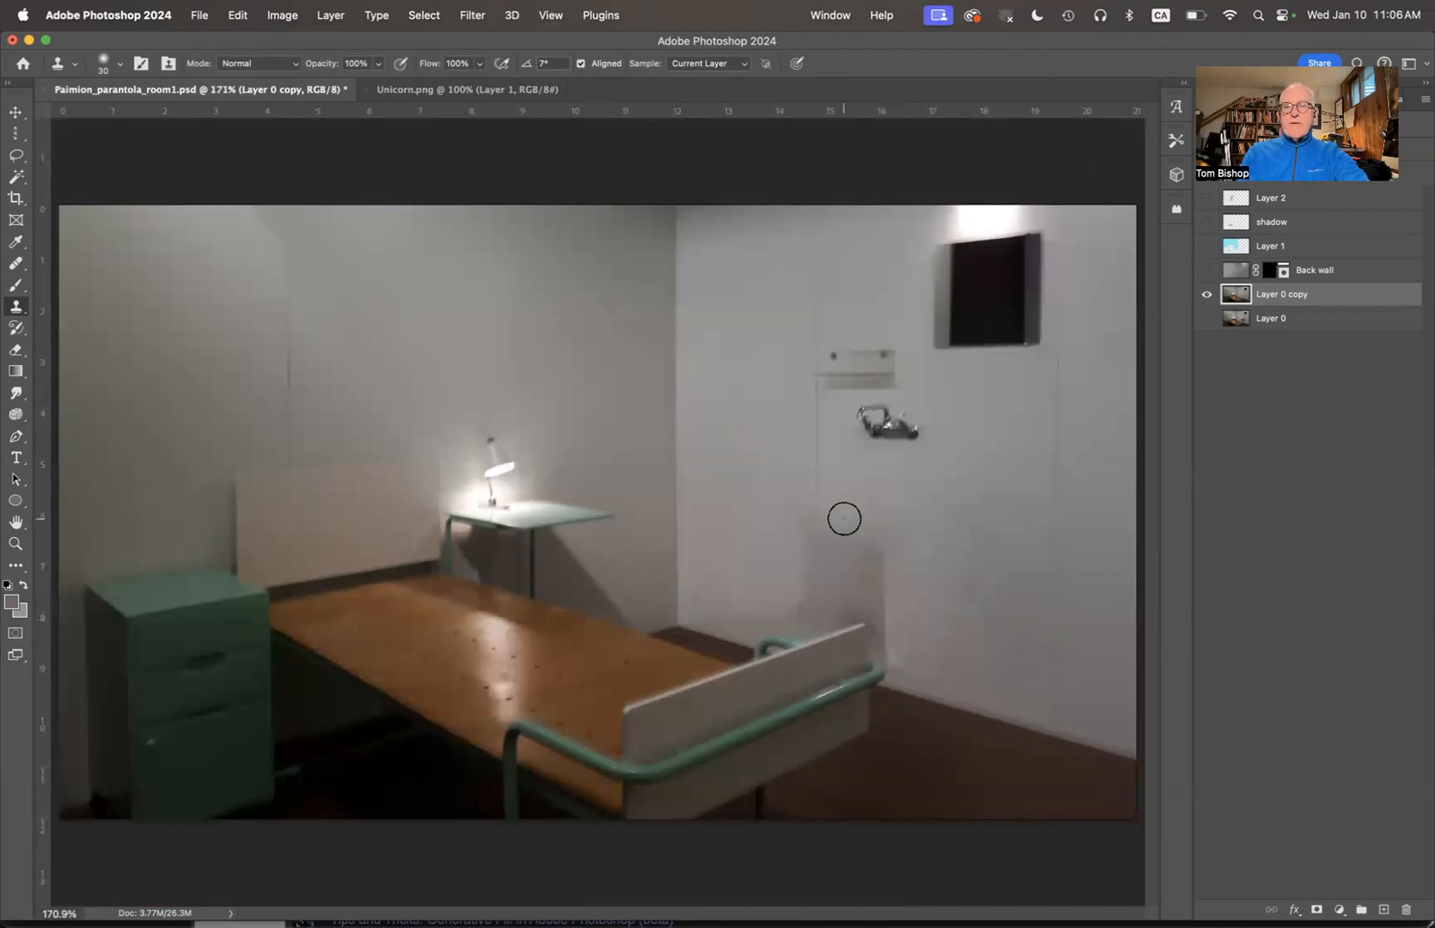
pyautogui.press('super+z')
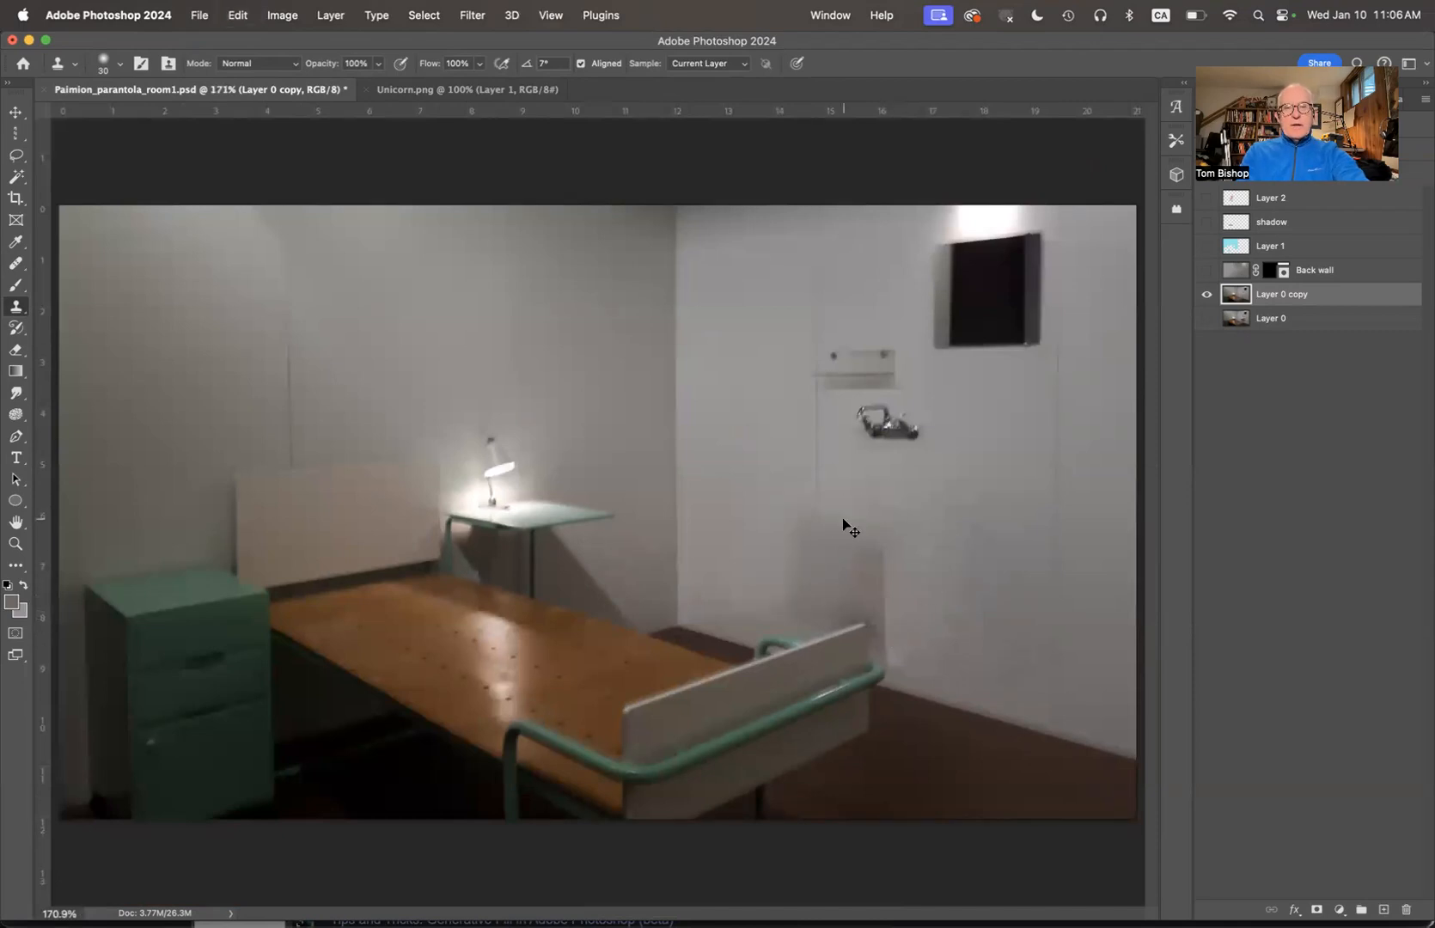
pyautogui.press('super+shift+z')
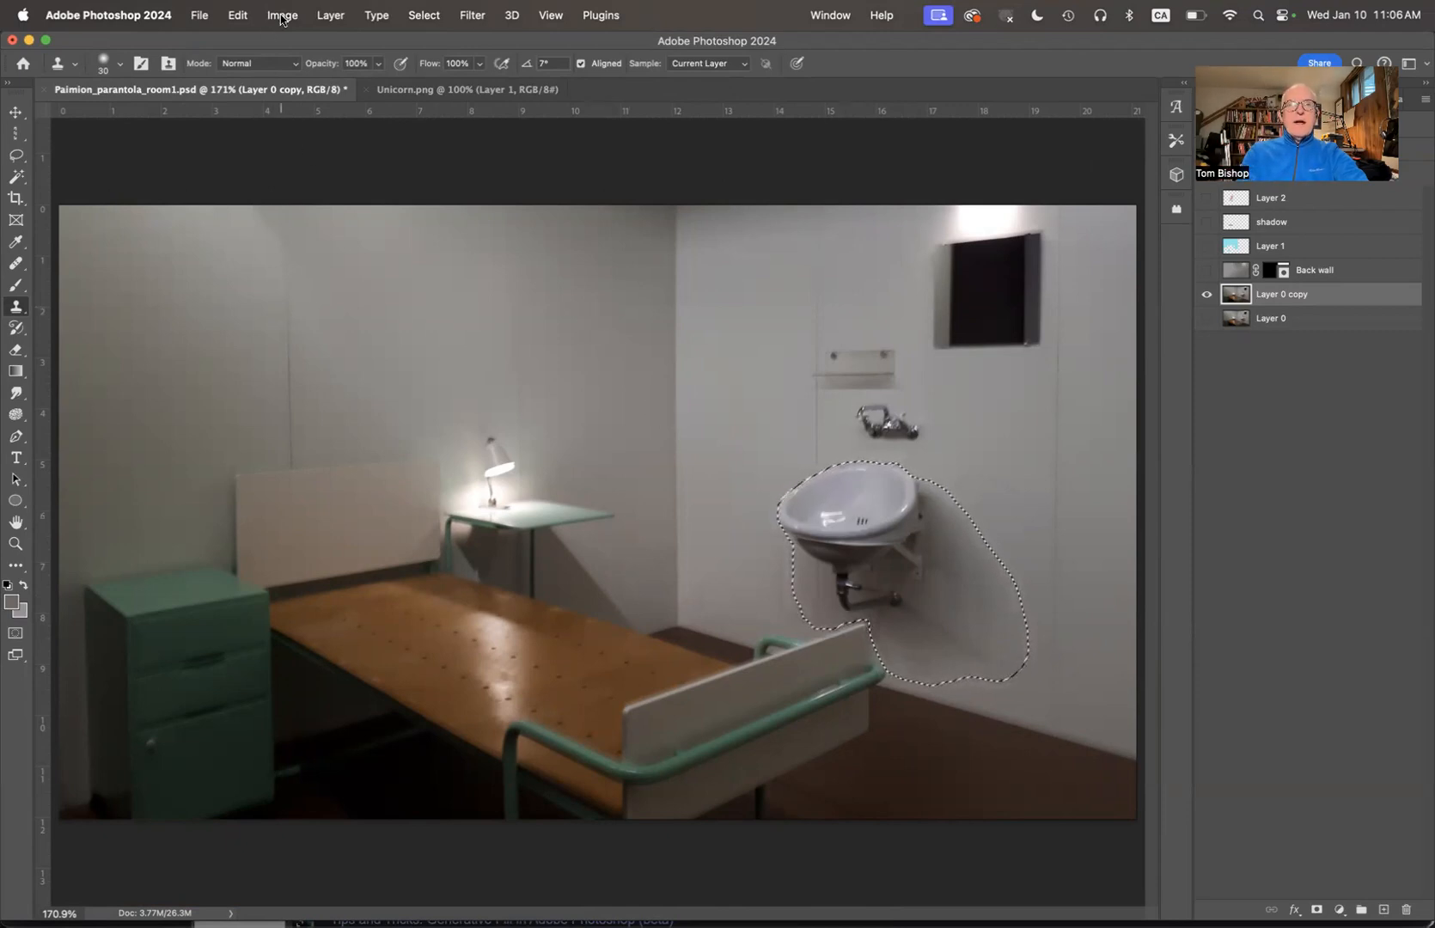
# Try Generative Fill on the sink selection with the prompt "remove object and leave wall blank", and undo the generated result.
pyautogui.click(227, 15)
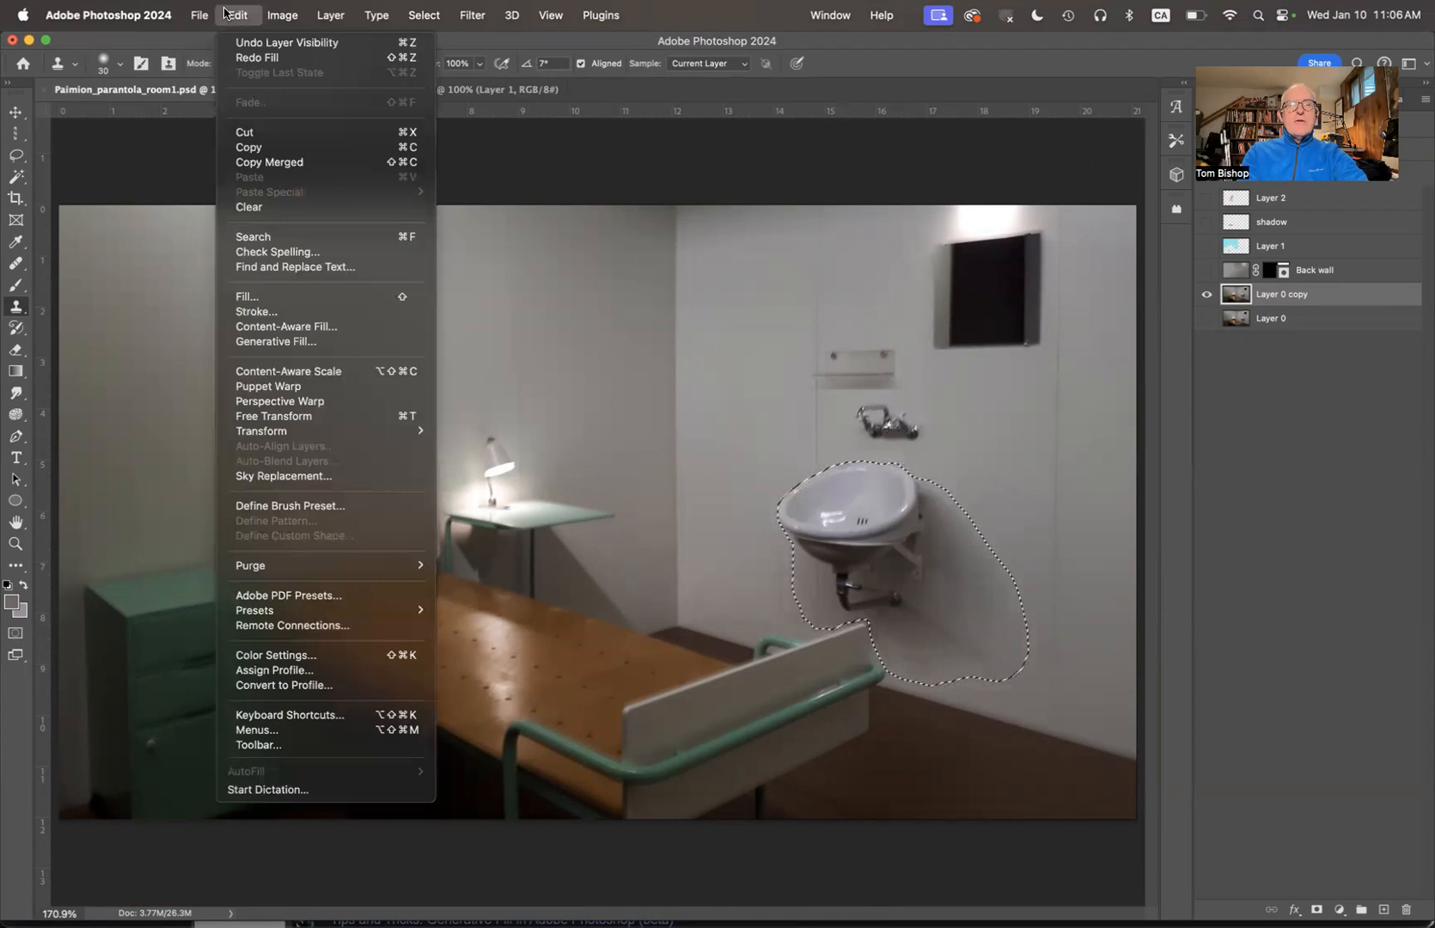
pyautogui.click(277, 342)
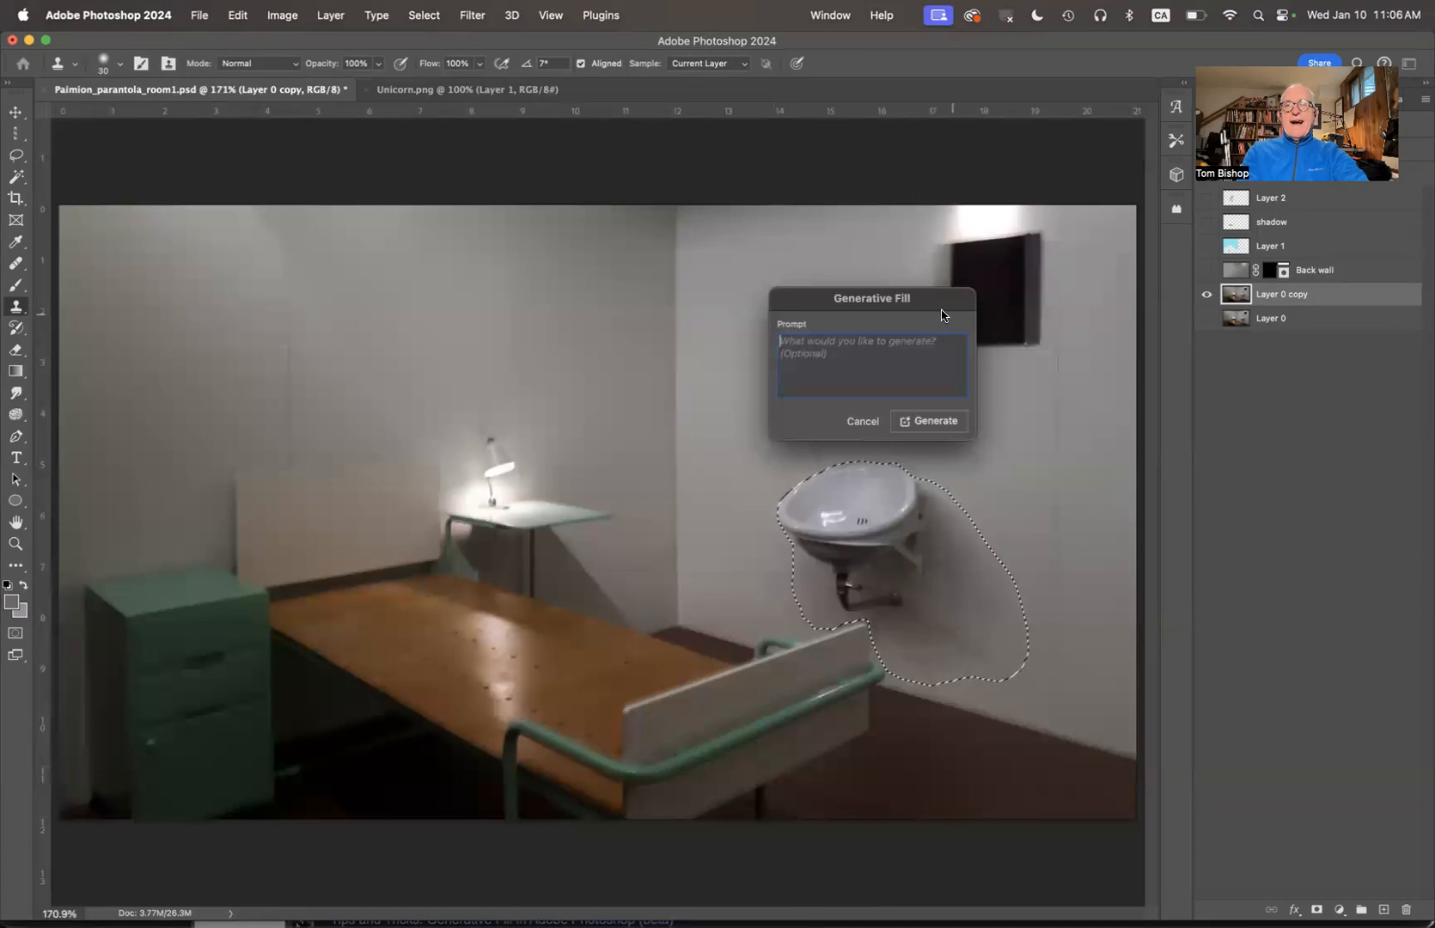
pyautogui.moveTo(931, 302); pyautogui.dragTo(728, 256)
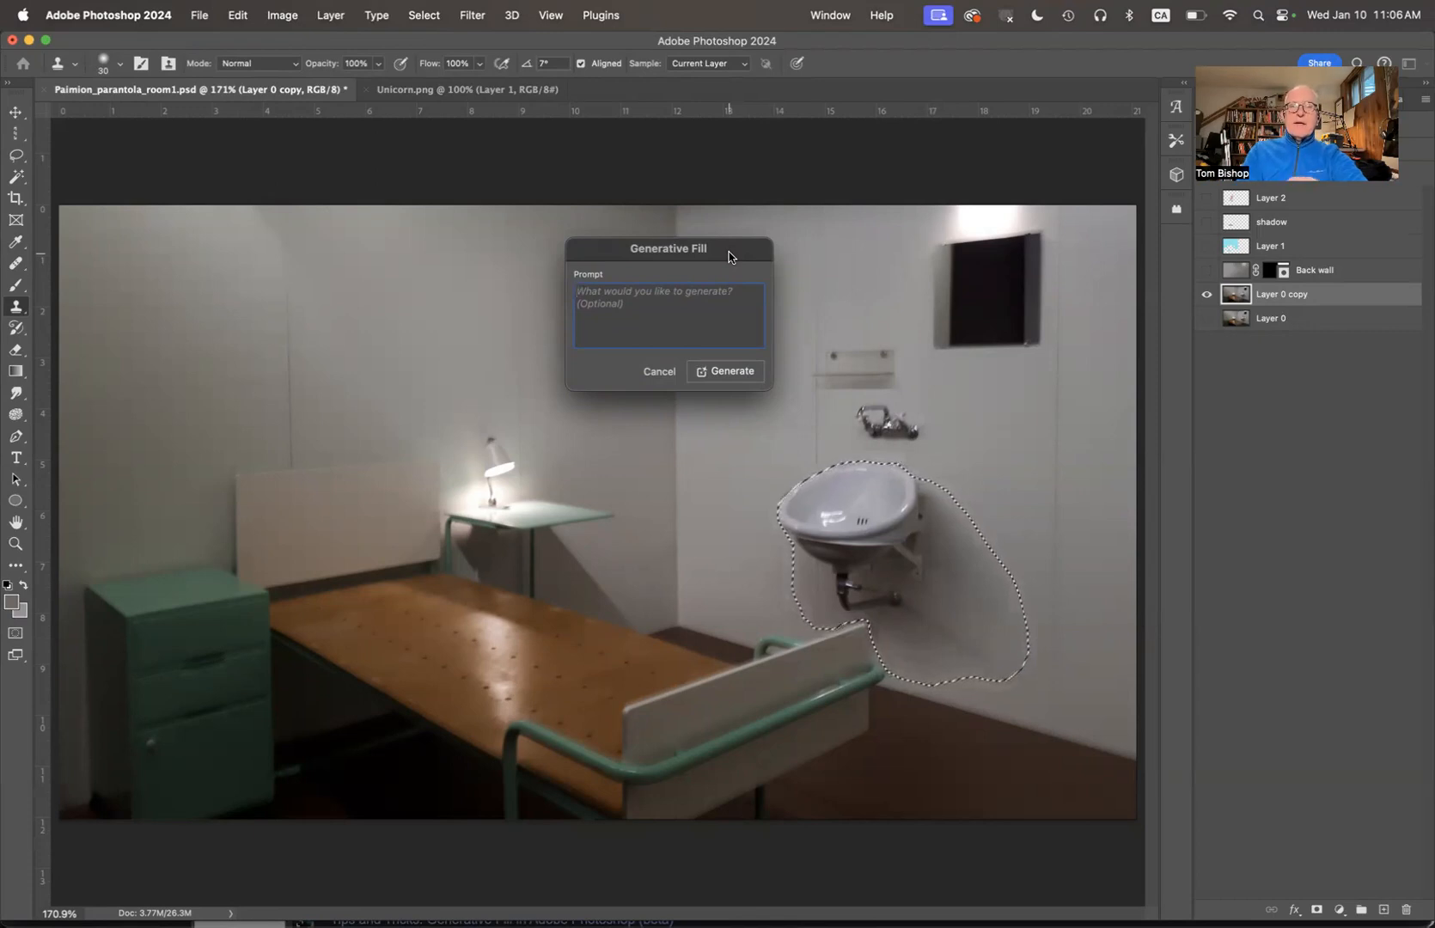
pyautogui.write('remove object and leave wall blan')
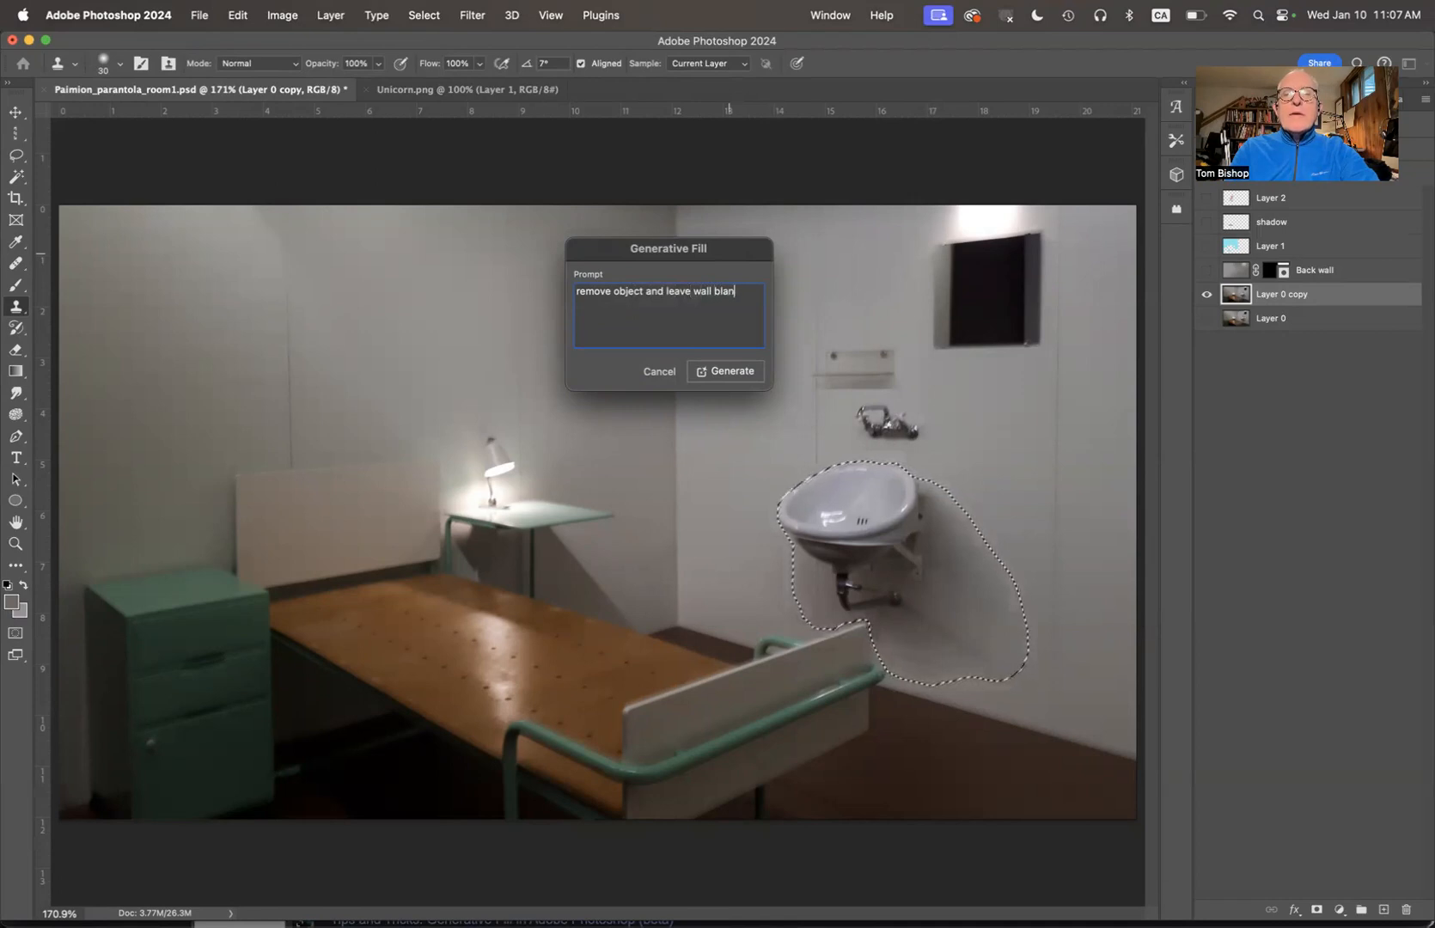
pyautogui.press('Return')
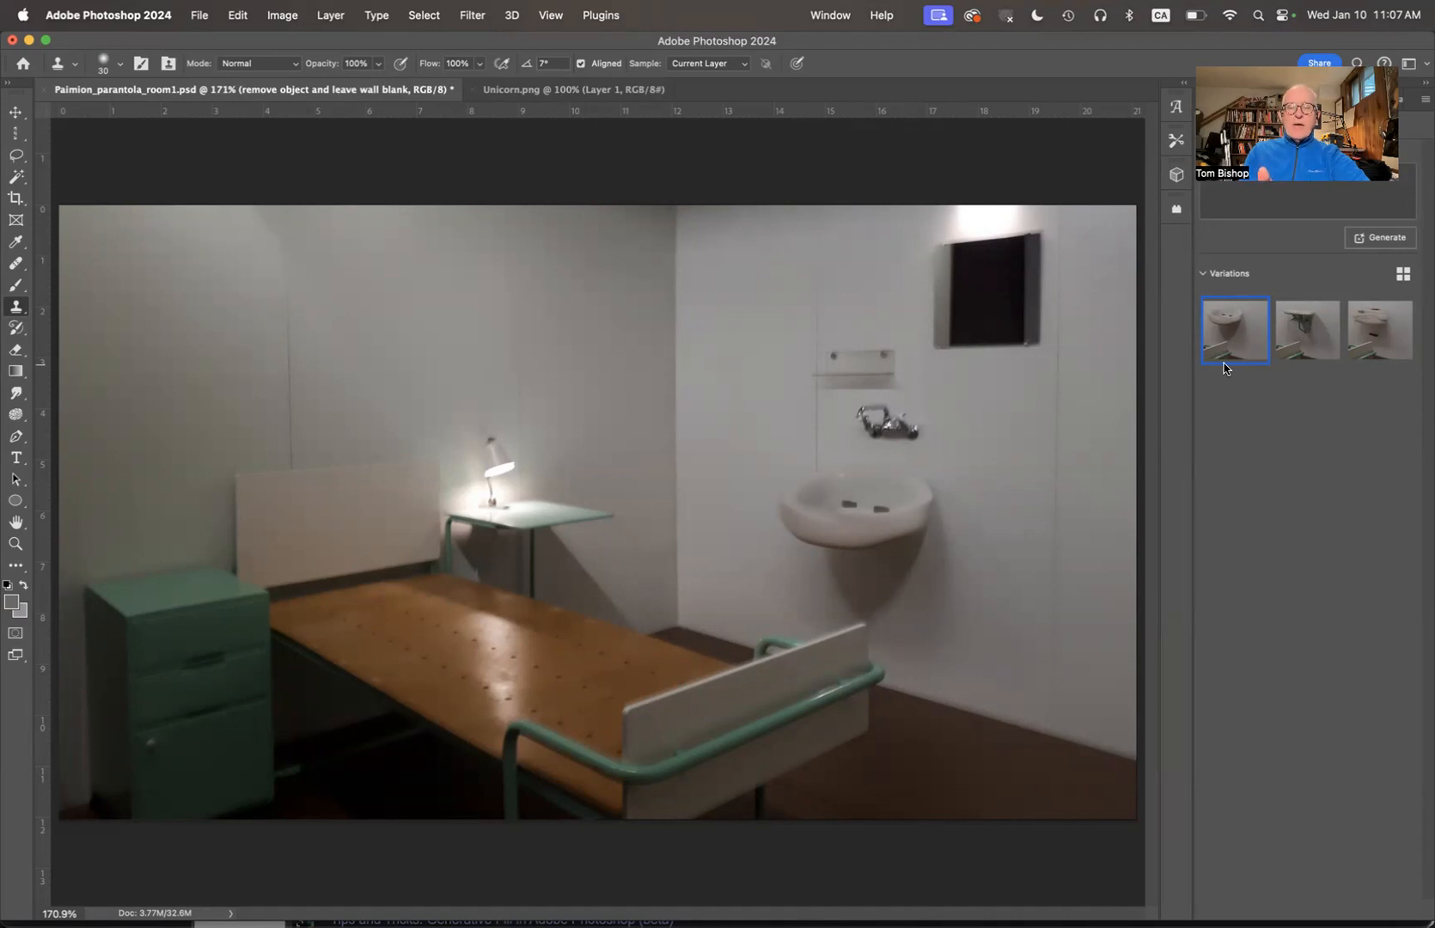
pyautogui.press('super+z')
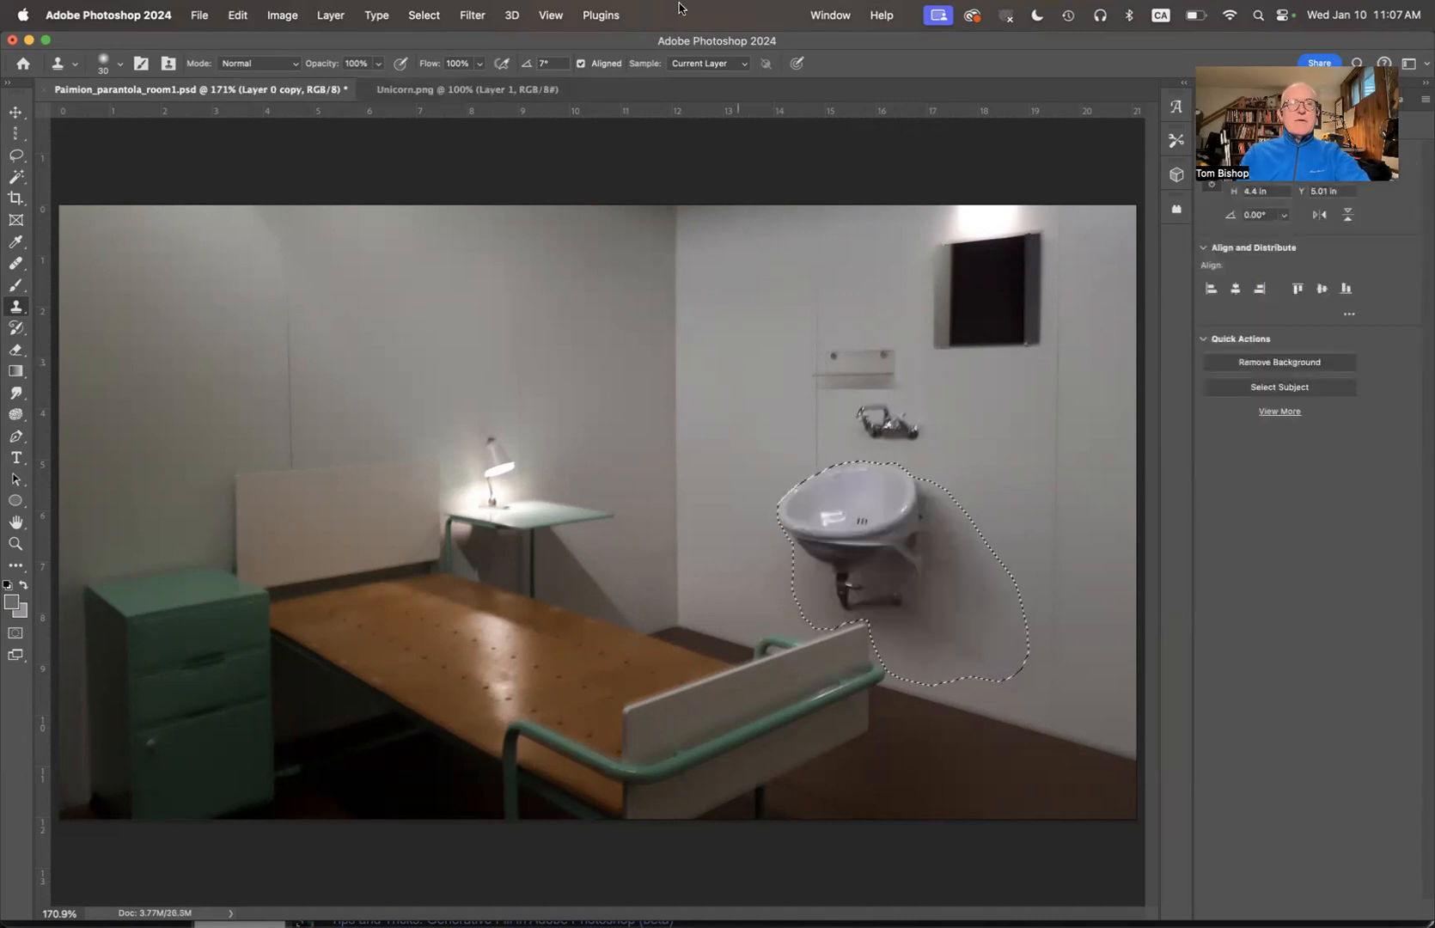
# Try Generative Fill on the sink selection with an empty prompt, and undo the generated result.
pyautogui.click(240, 15)
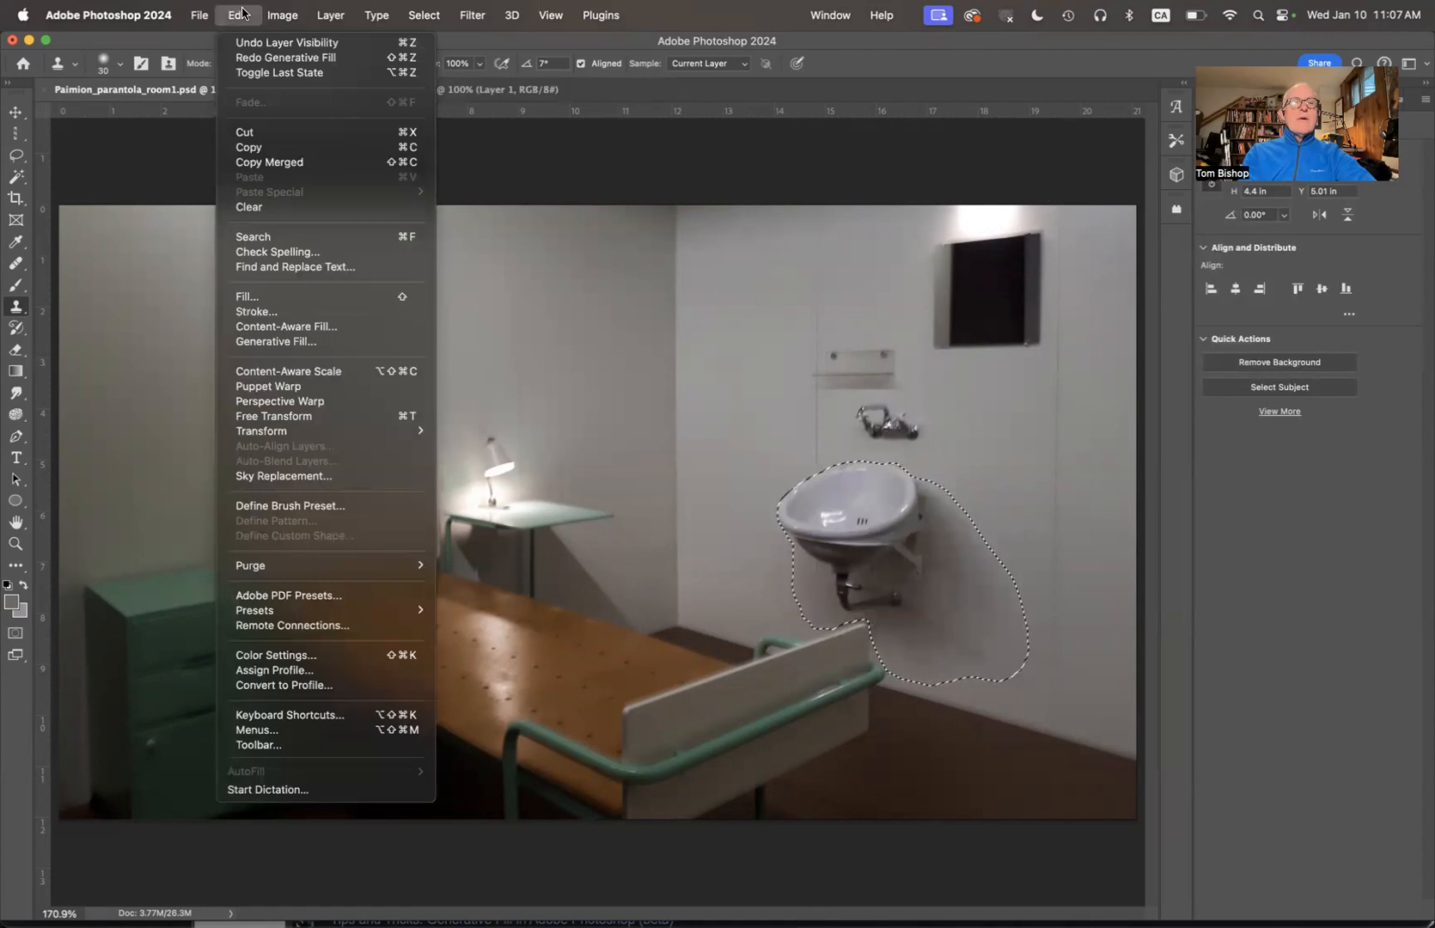
pyautogui.click(276, 343)
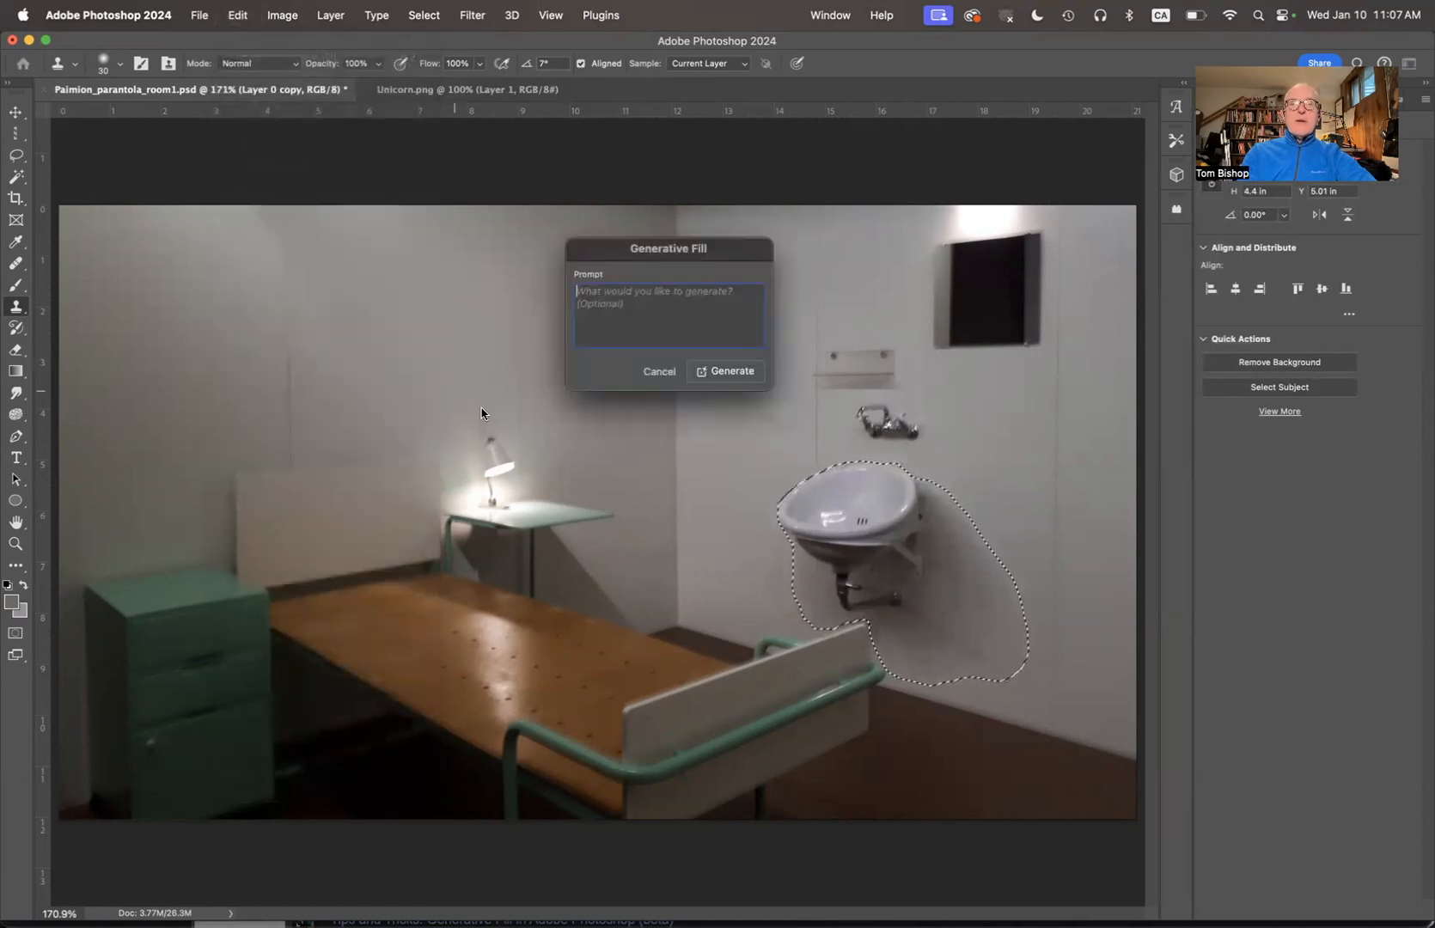
pyautogui.click(731, 376)
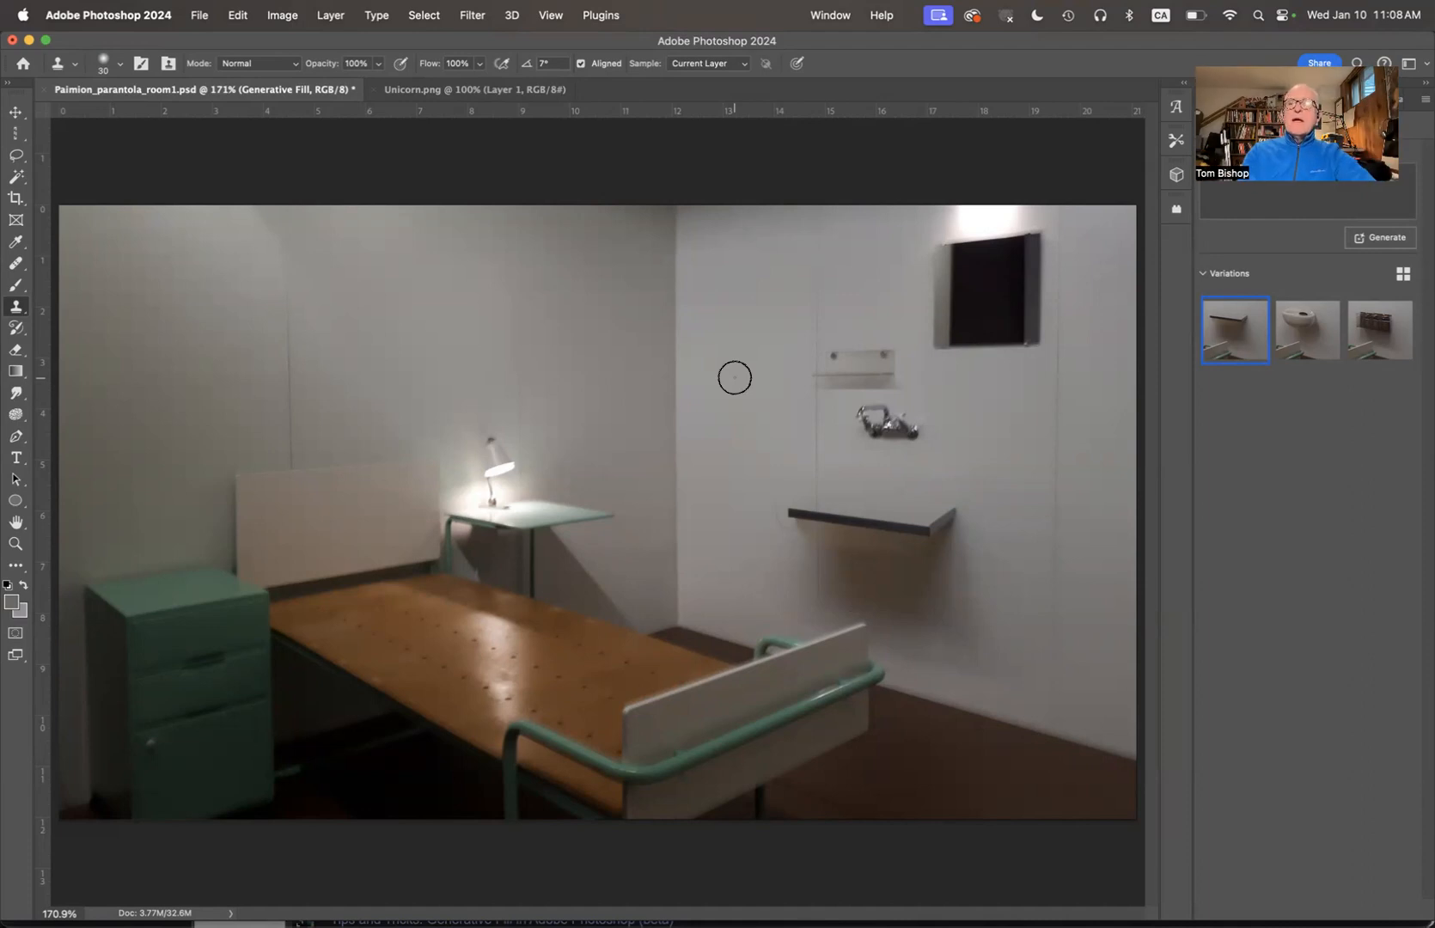
pyautogui.press('super+z')
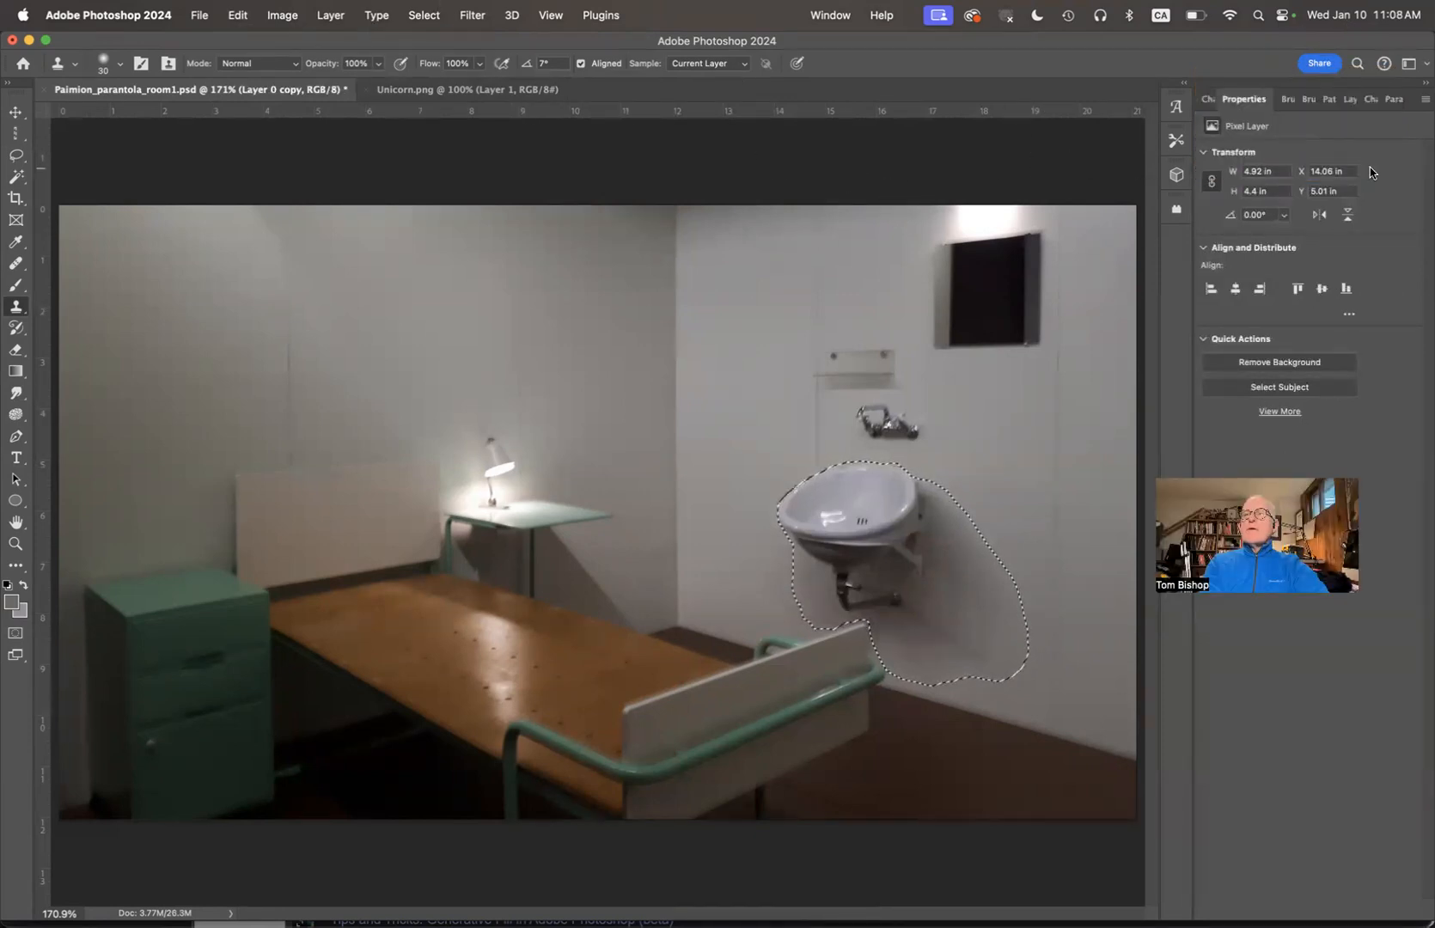
# Show the Back wall layer on its own by hiding Layer 0 copy, and clear the sink selection.
pyautogui.moveTo(1350, 103)
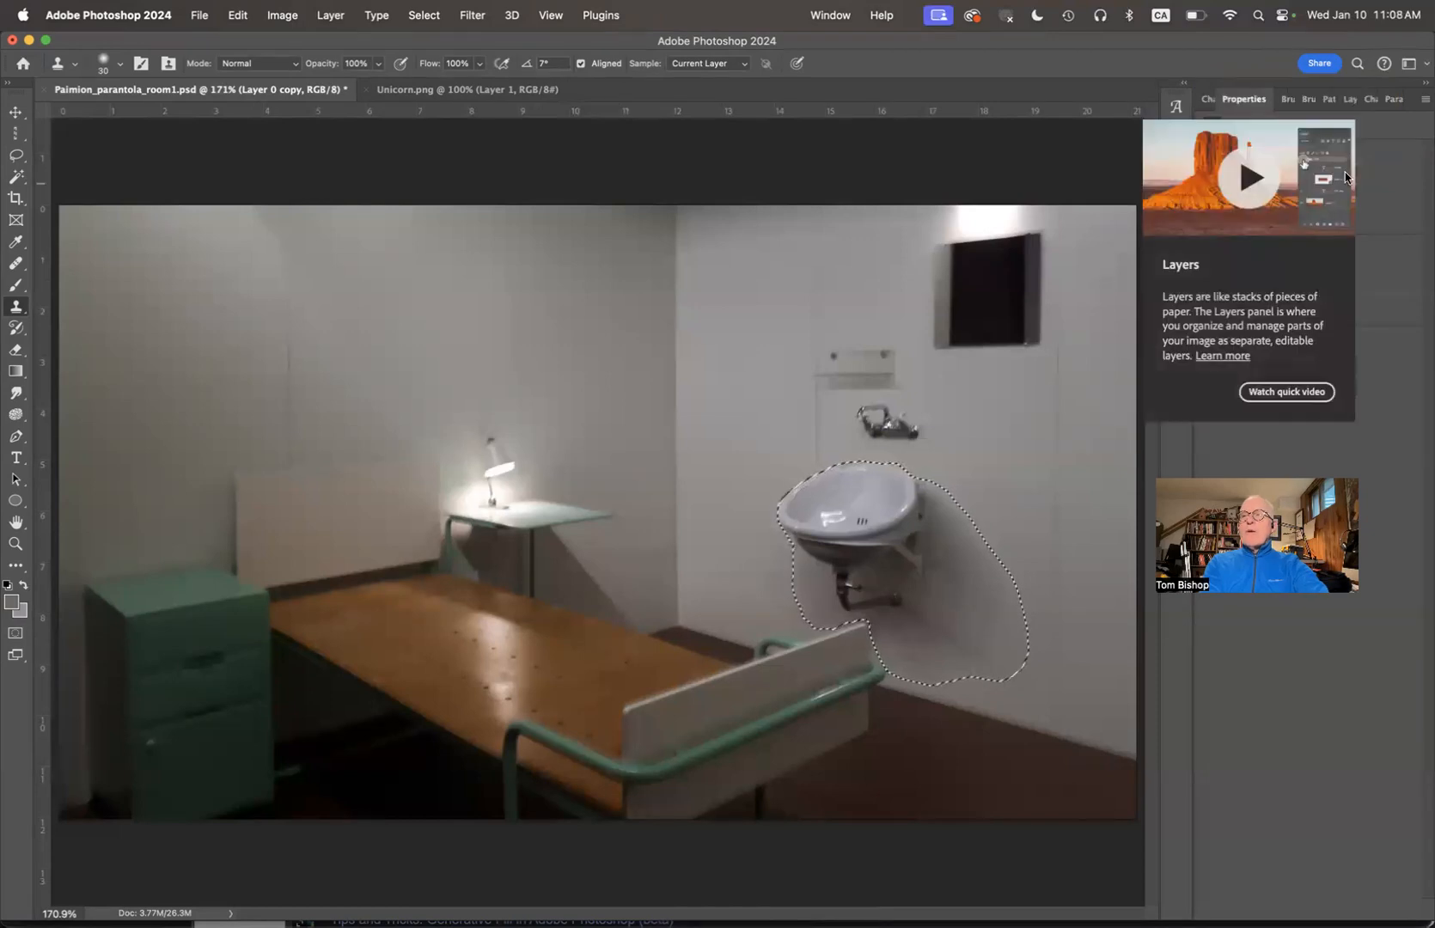
pyautogui.click(1347, 101)
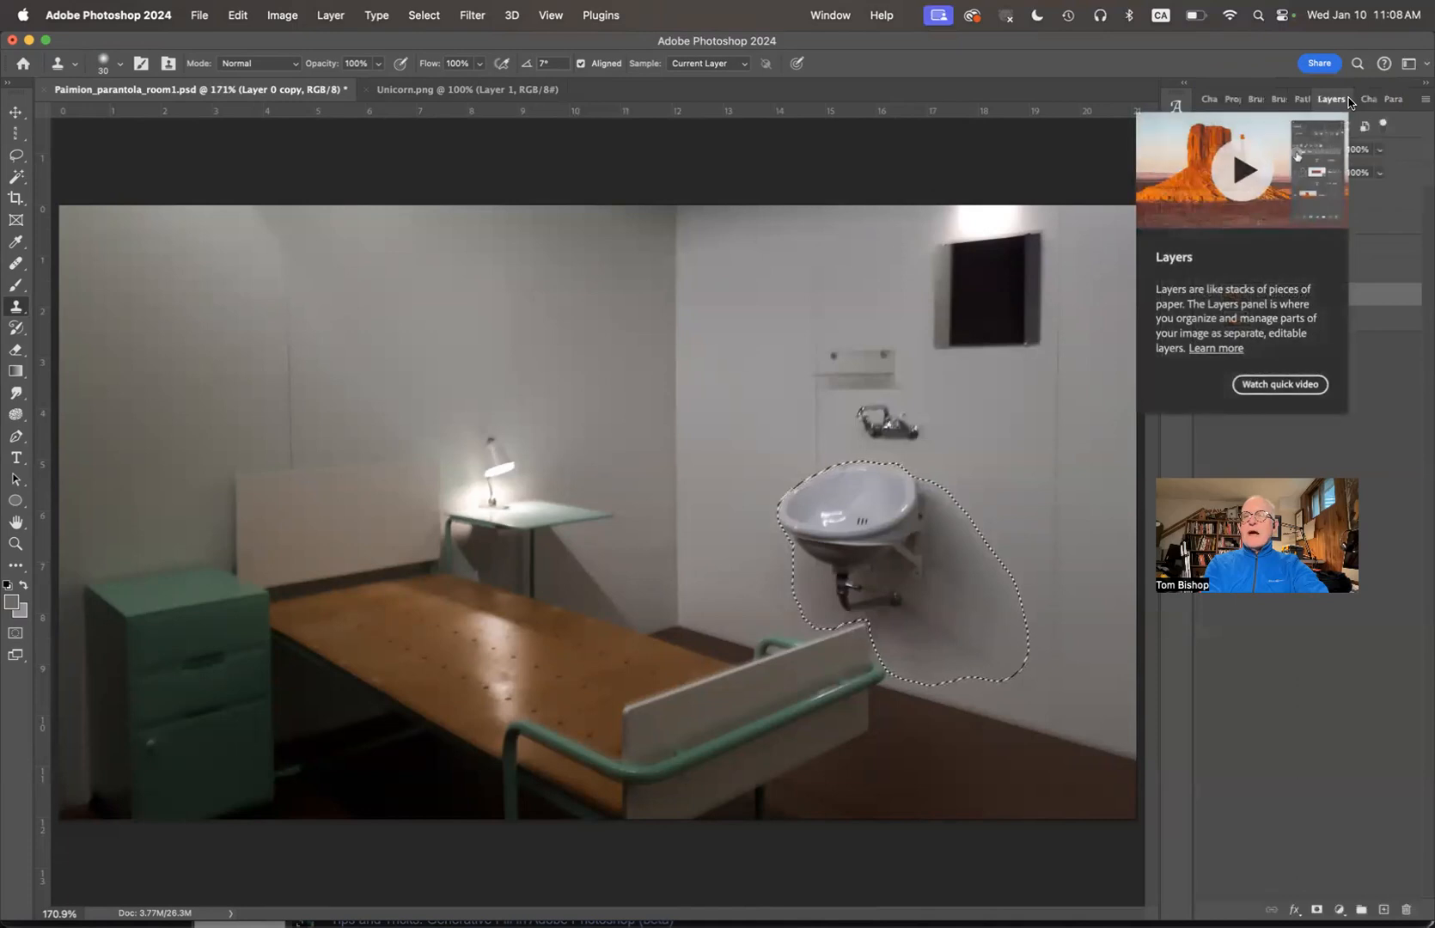
pyautogui.click(1372, 415)
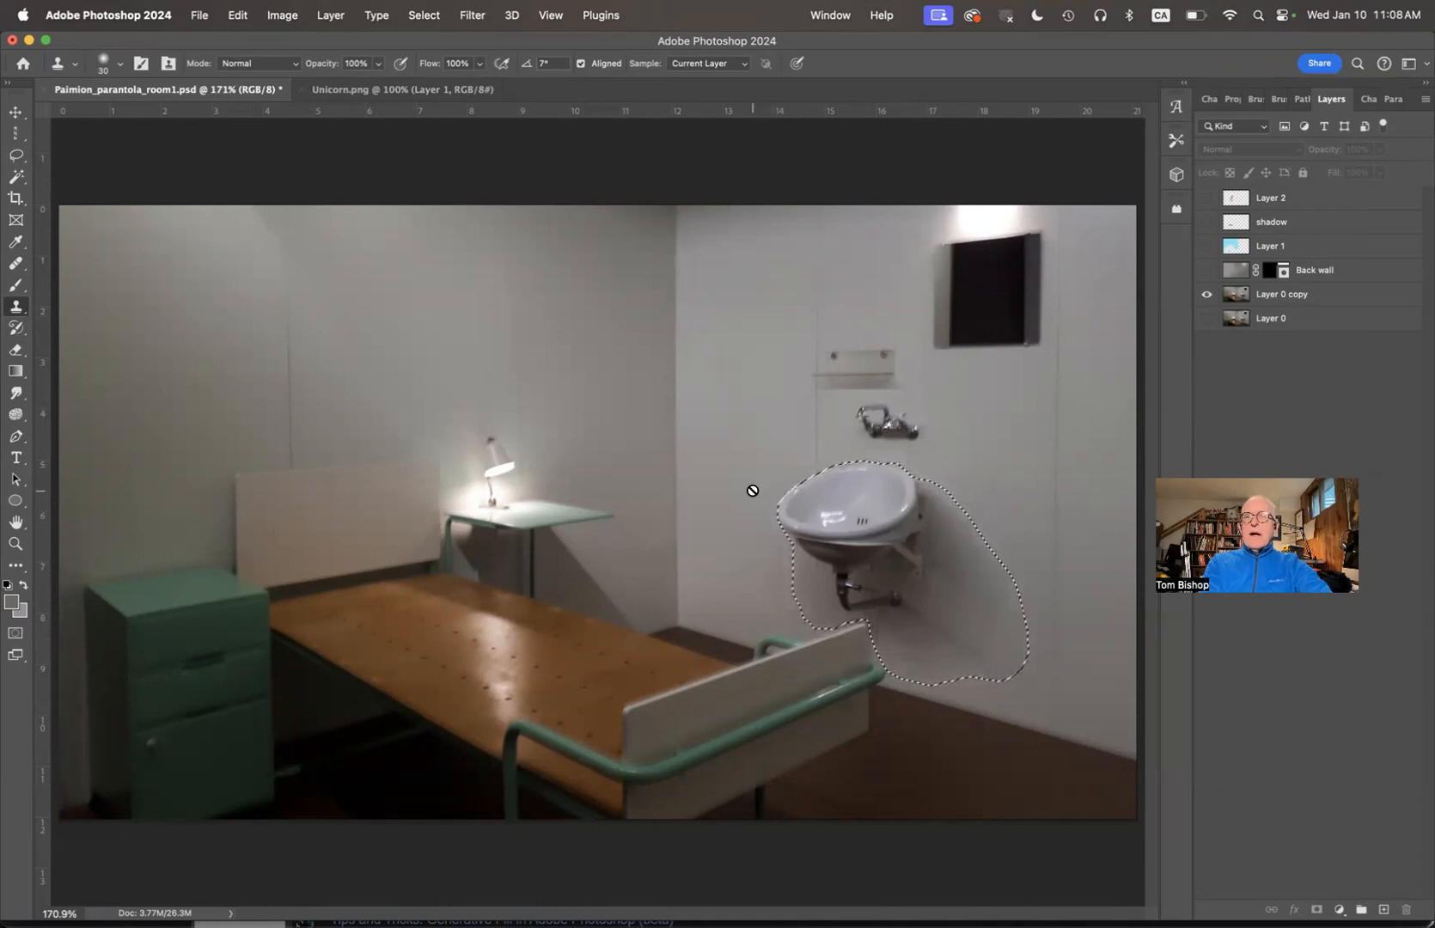
pyautogui.click(1307, 296)
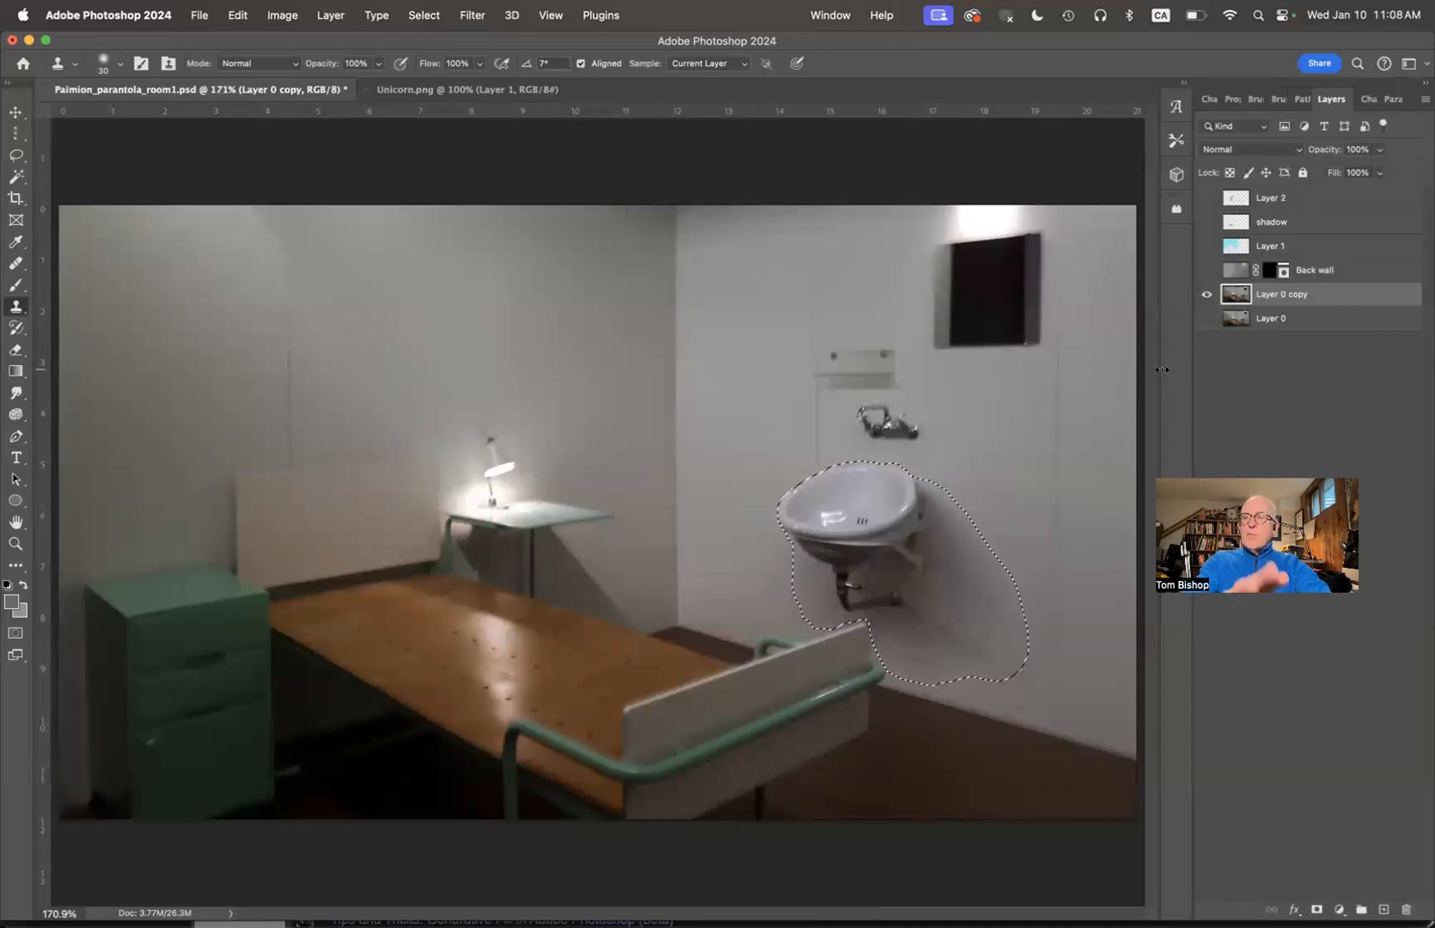
pyautogui.click(1207, 270)
pyautogui.click(1205, 295)
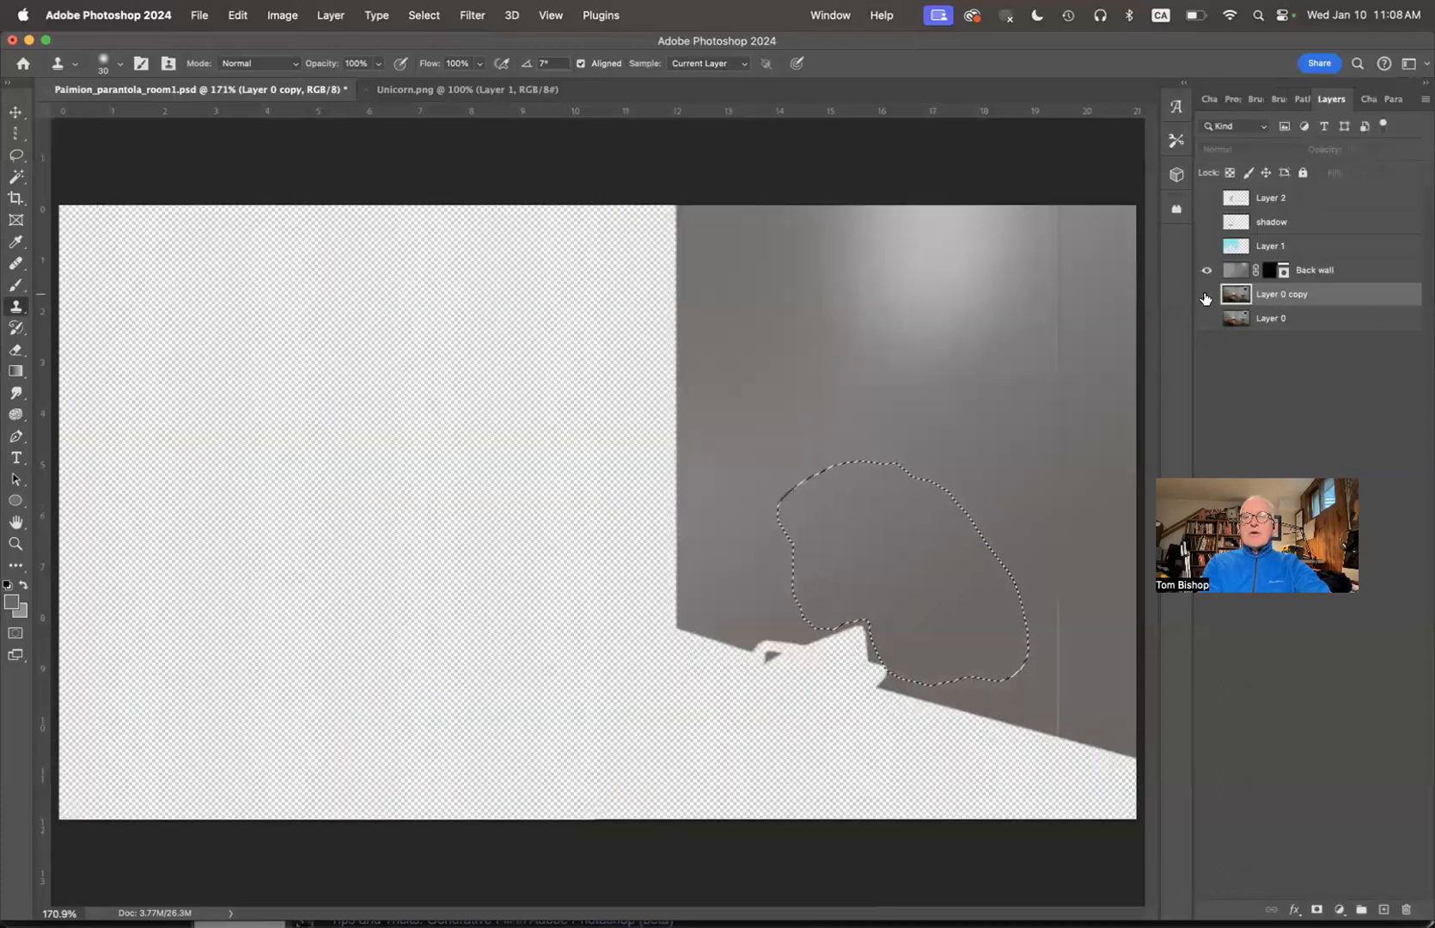
pyautogui.press('super+d')
pyautogui.scroll(-1, 979, 497)
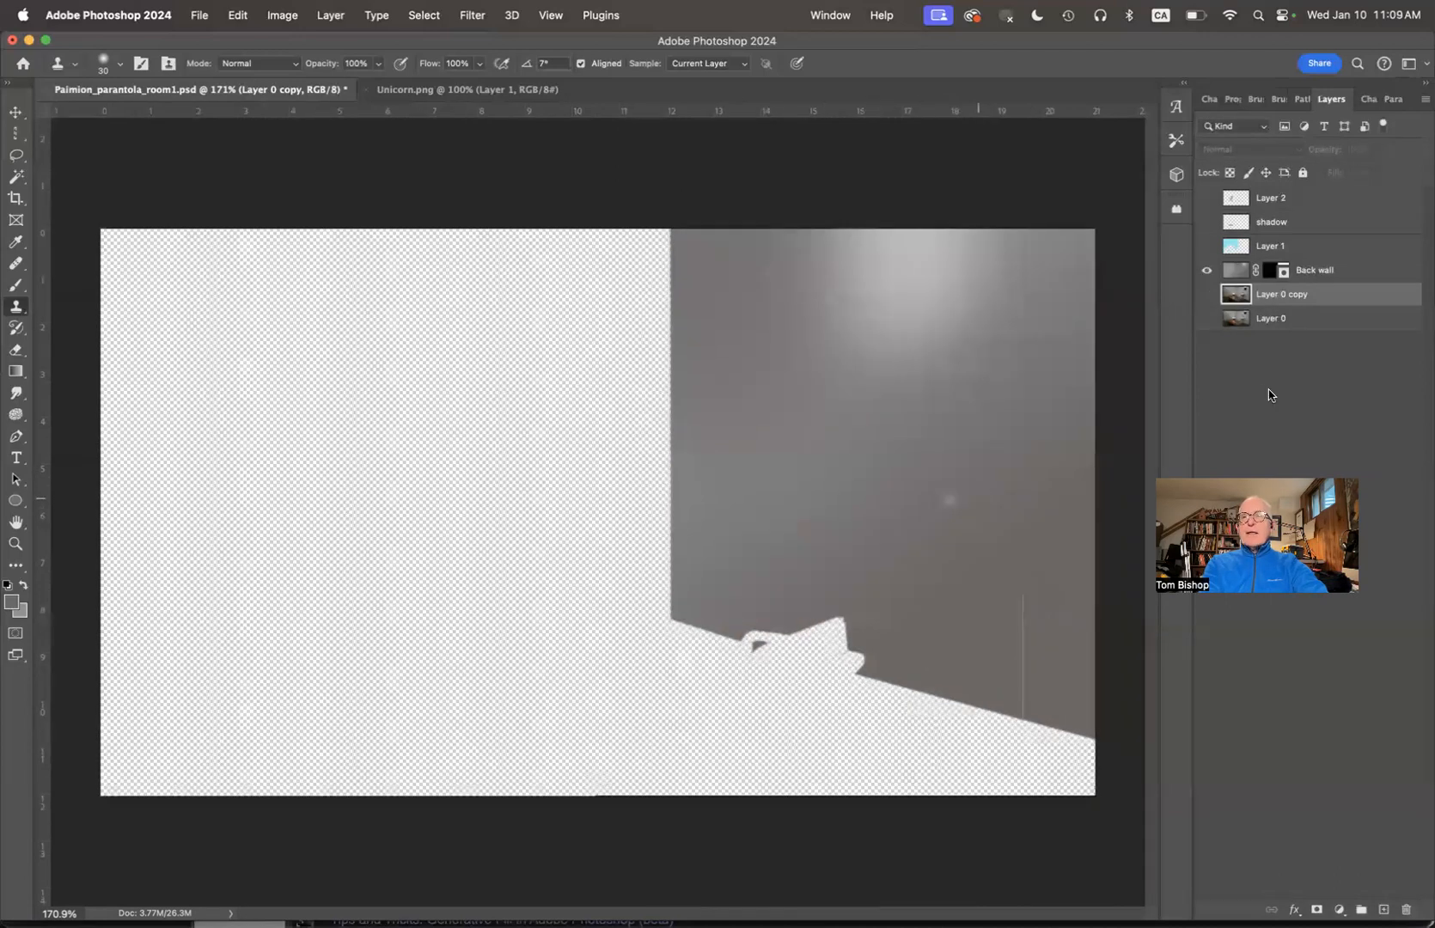
pyautogui.press('super+minus')
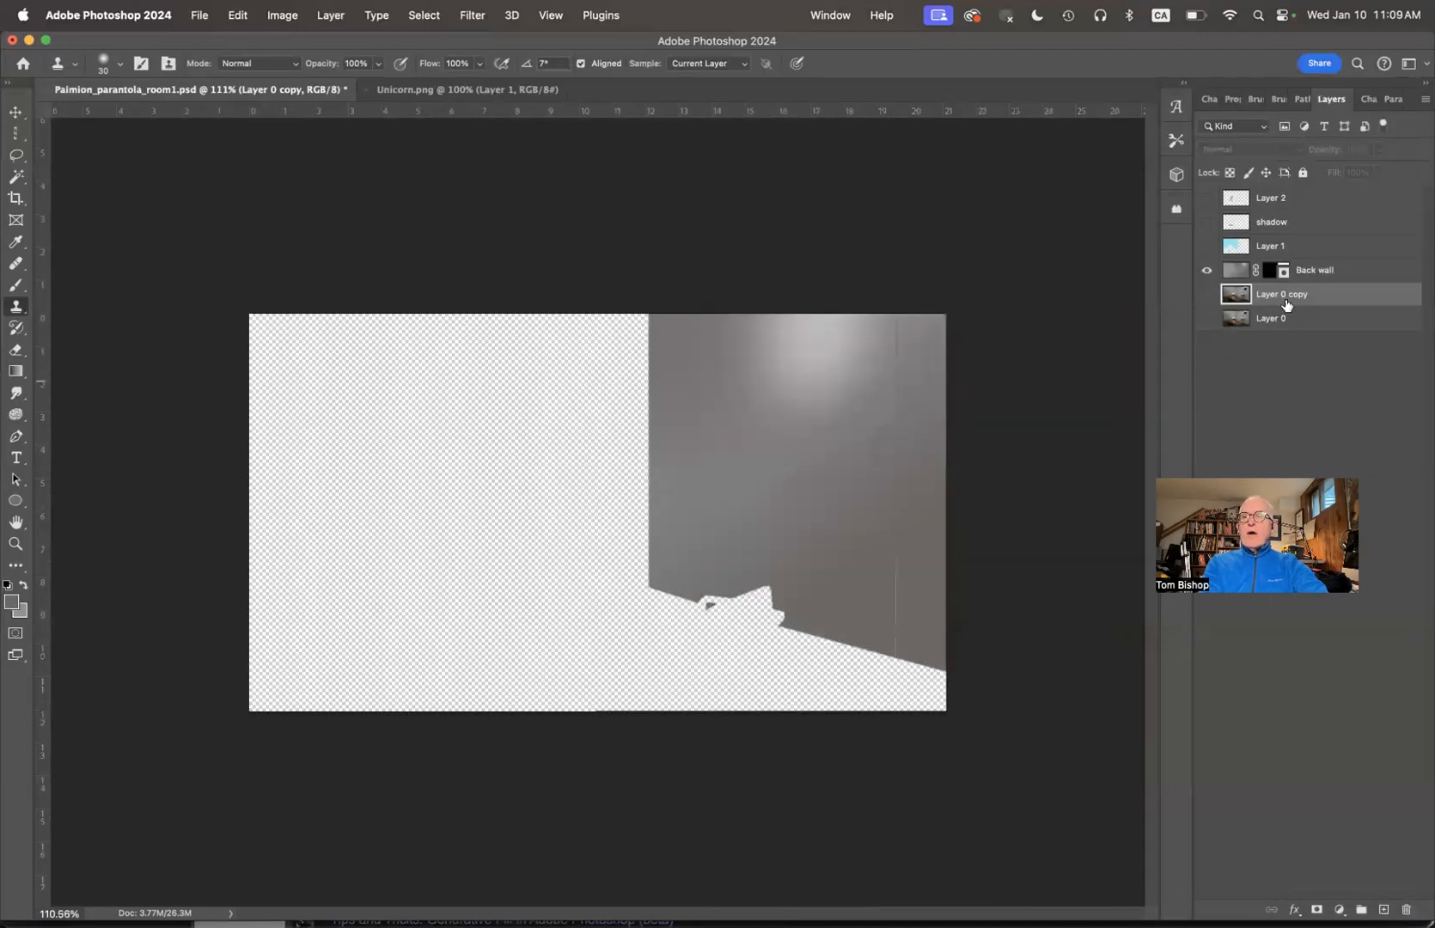
# Open the Back wall layer's mask in Select and Mask and accept the default settings with output to Layer Mask.
pyautogui.click(1265, 275)
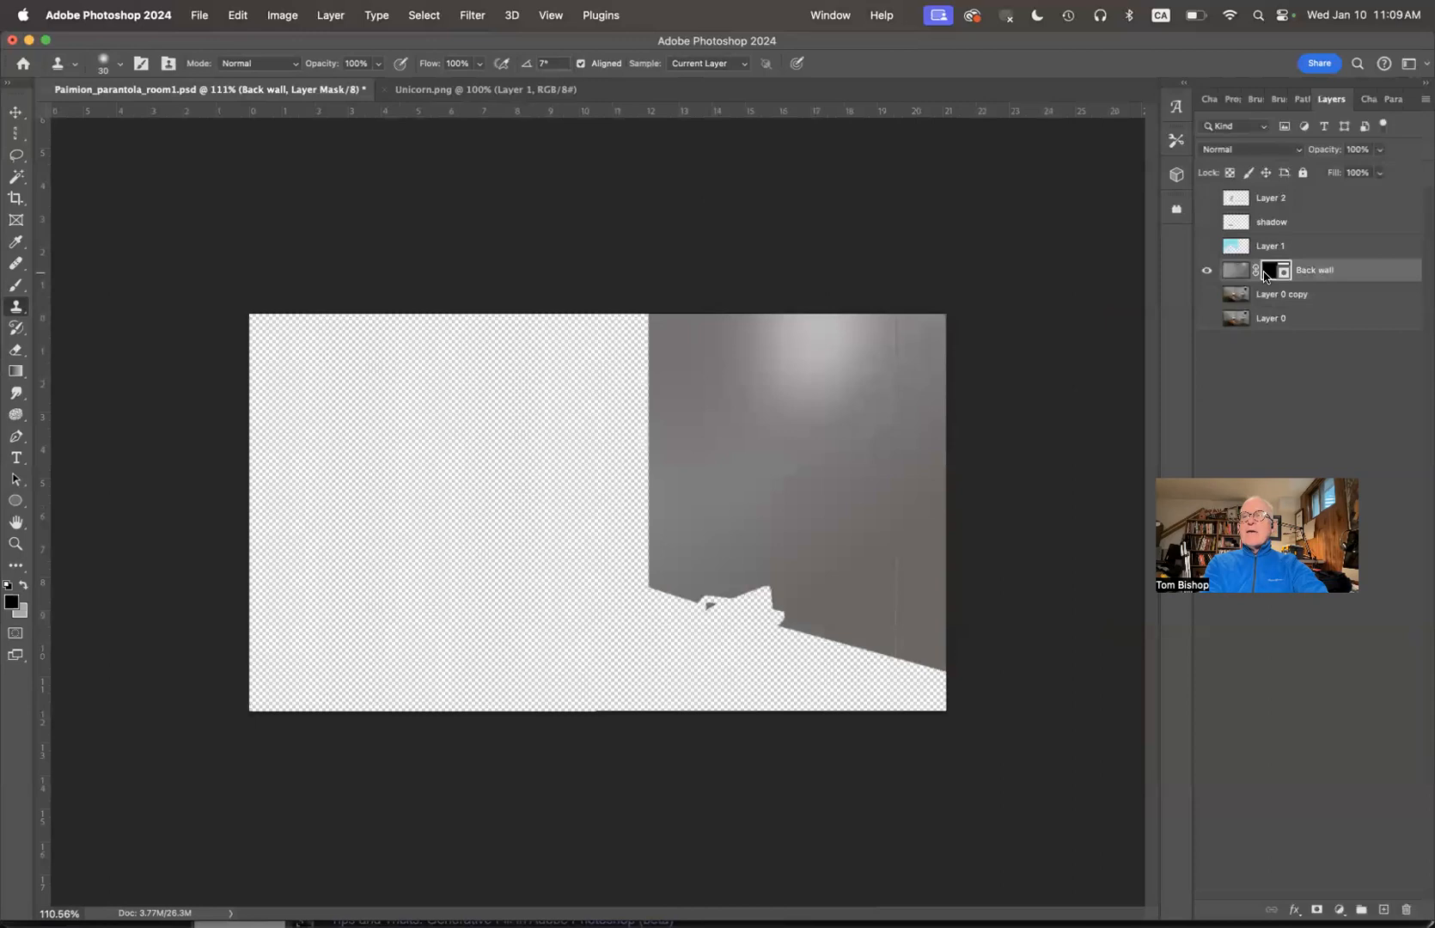
pyautogui.doubleClick(1264, 273)
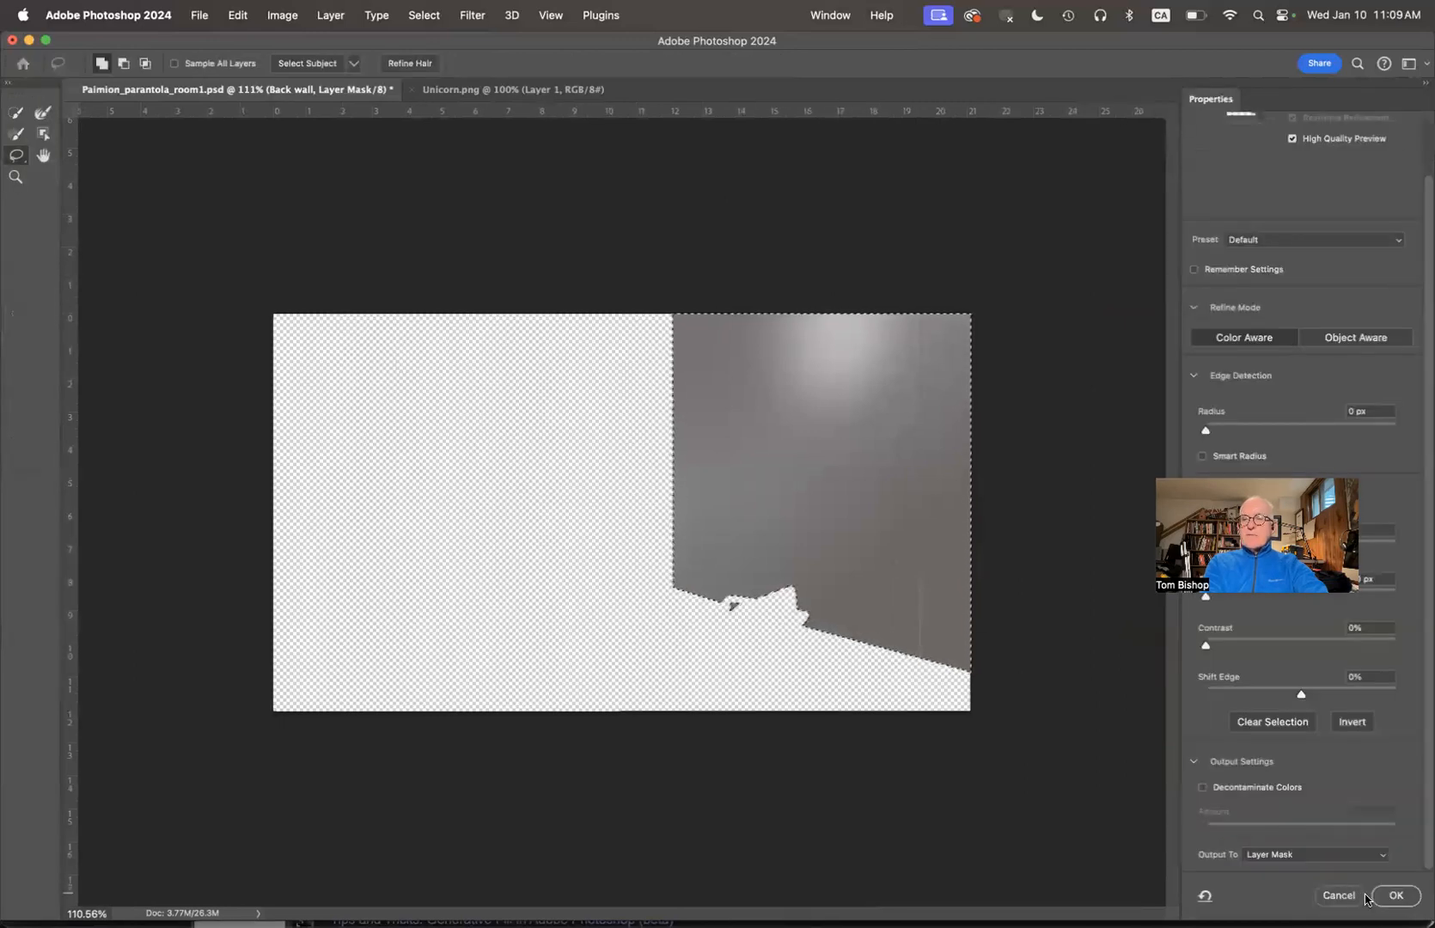
pyautogui.click(1393, 895)
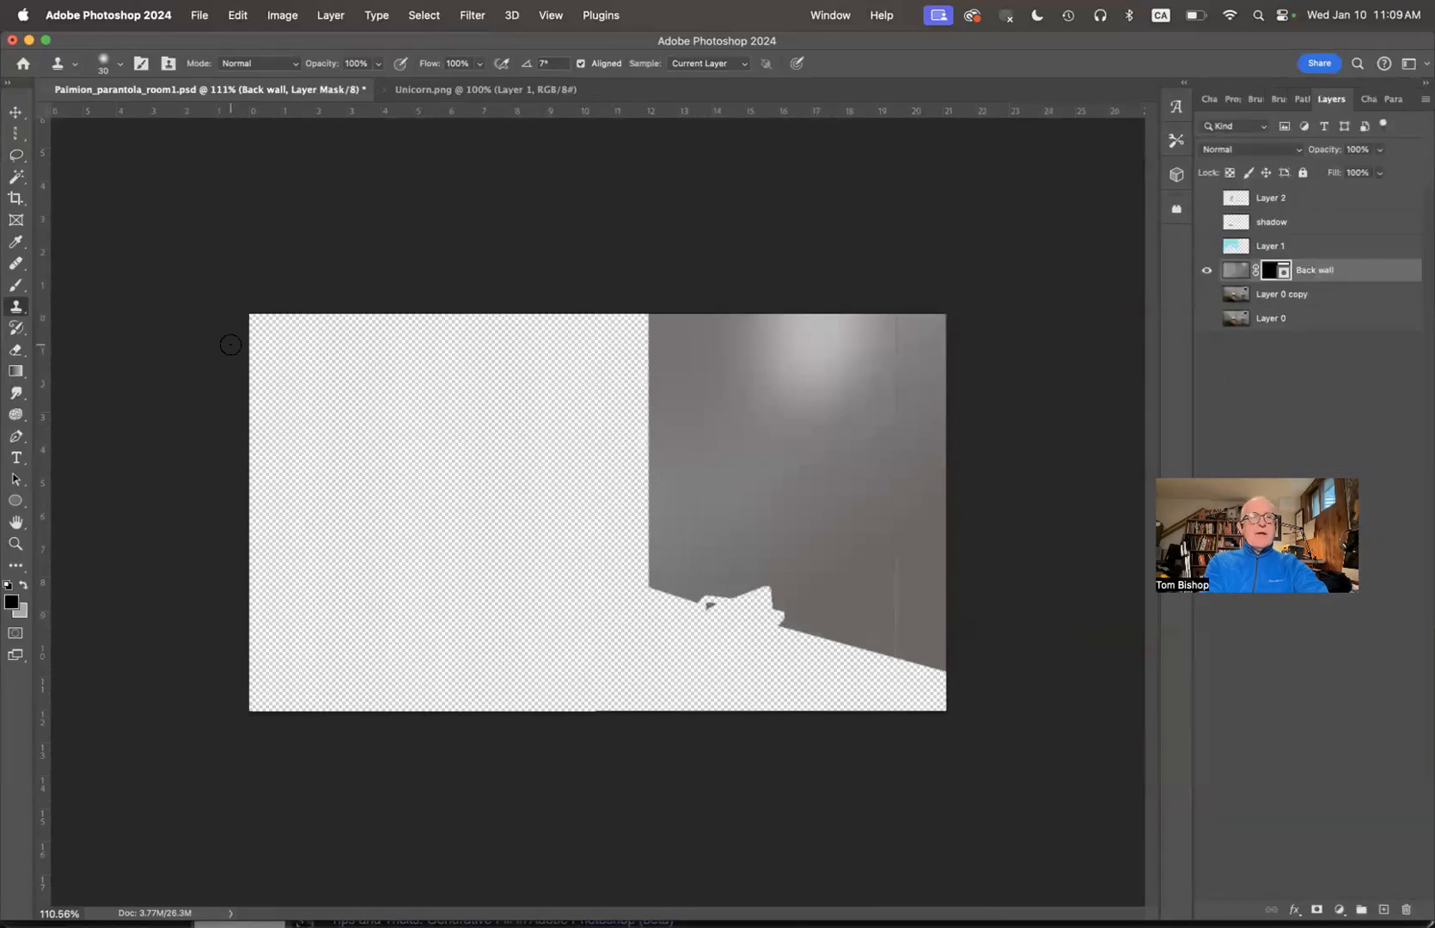
# Activate the Gradient tool, try the presets in the Basics group, and choose the blue preset.
pyautogui.click(19, 373)
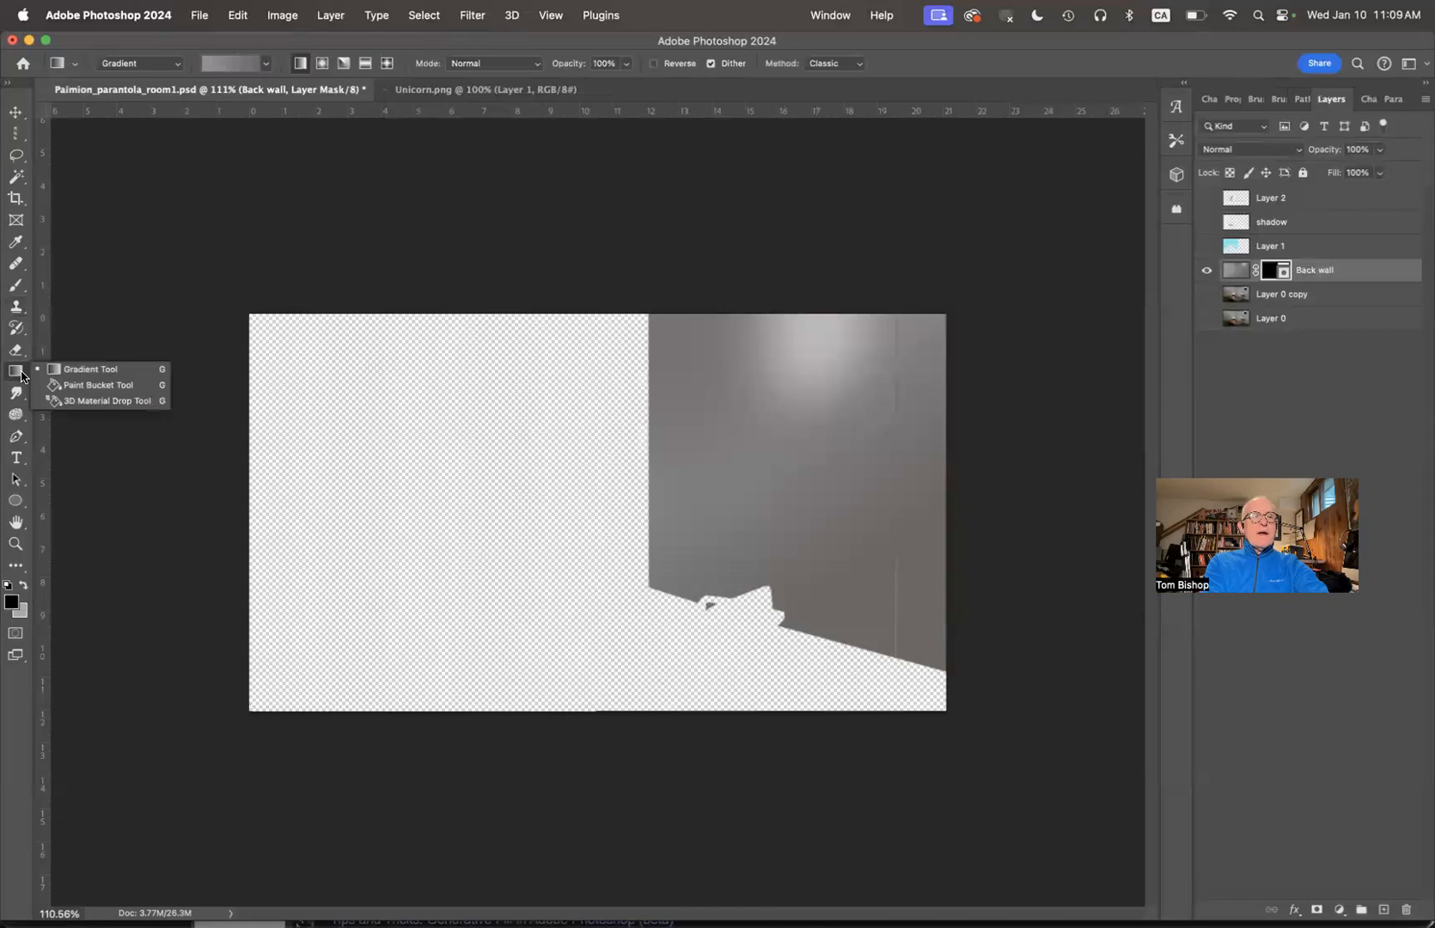
pyautogui.click(86, 369)
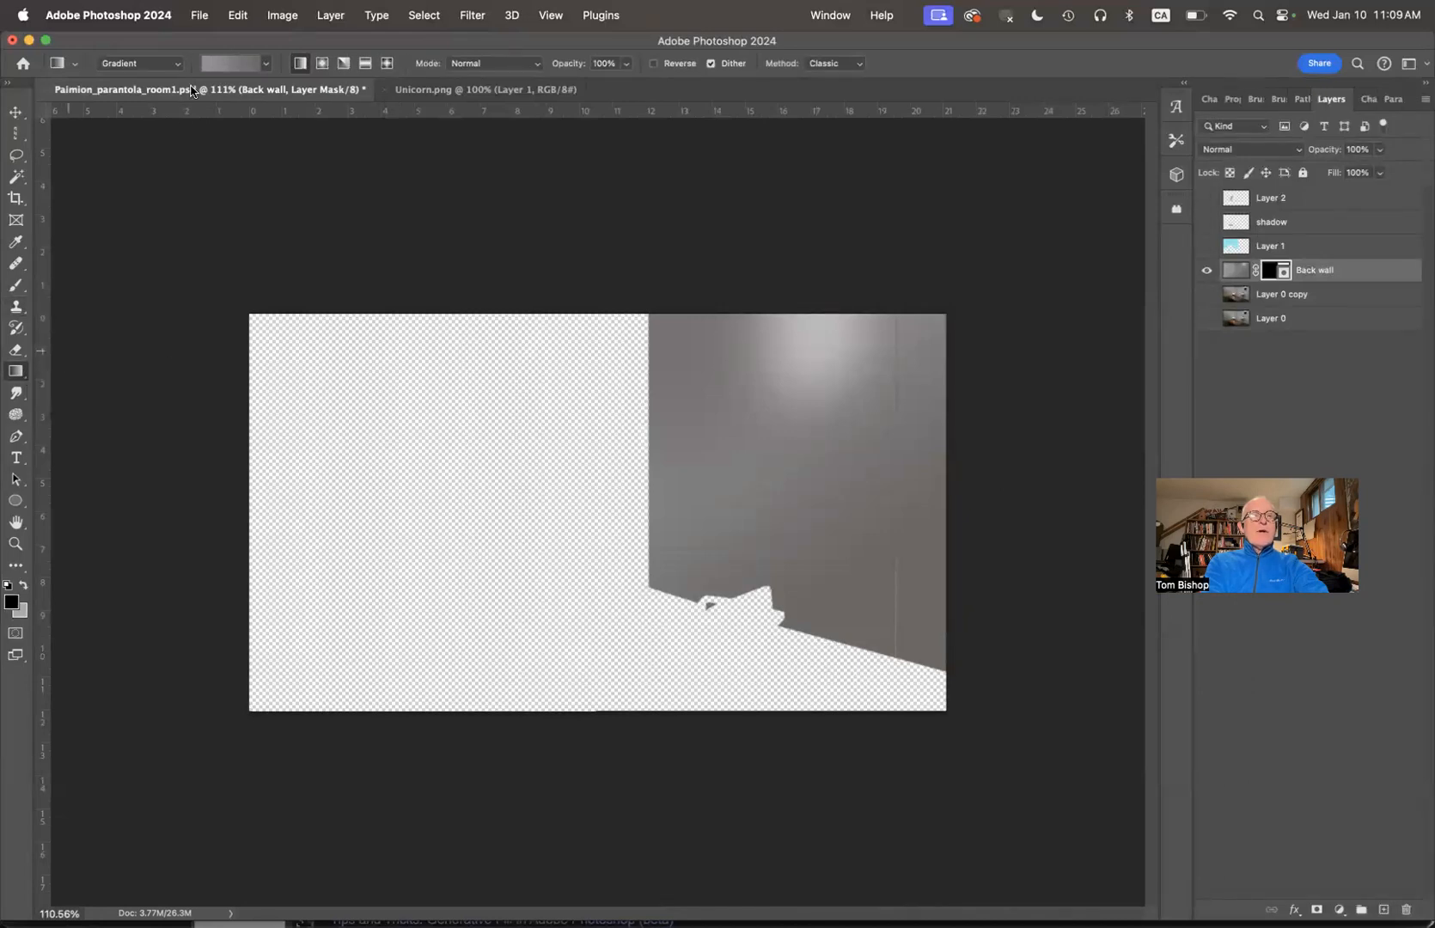
pyautogui.click(265, 65)
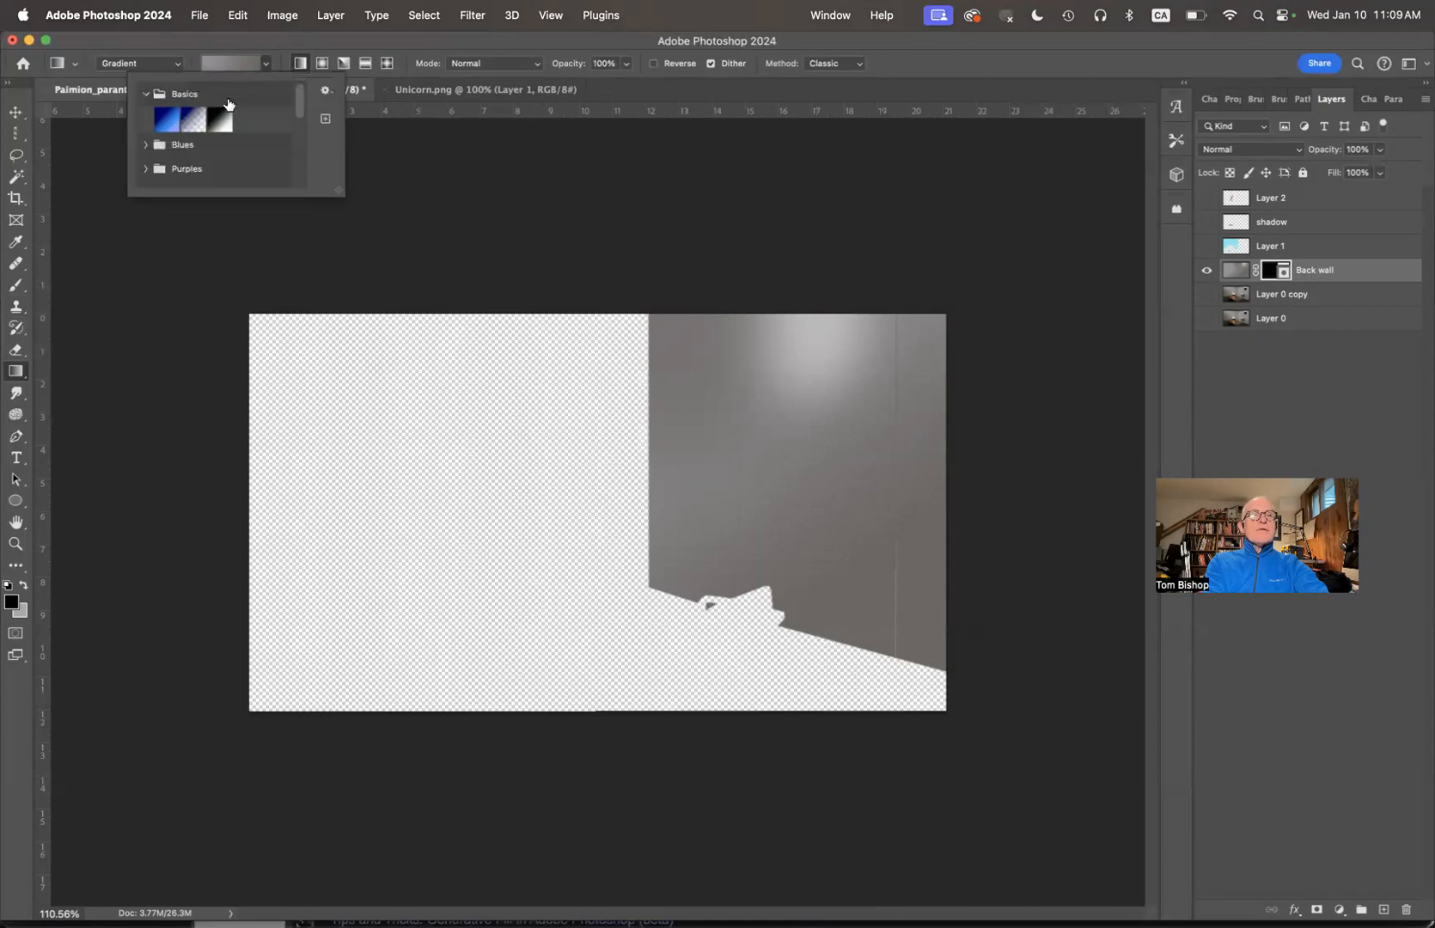
pyautogui.click(146, 94)
pyautogui.click(146, 93)
pyautogui.click(155, 126)
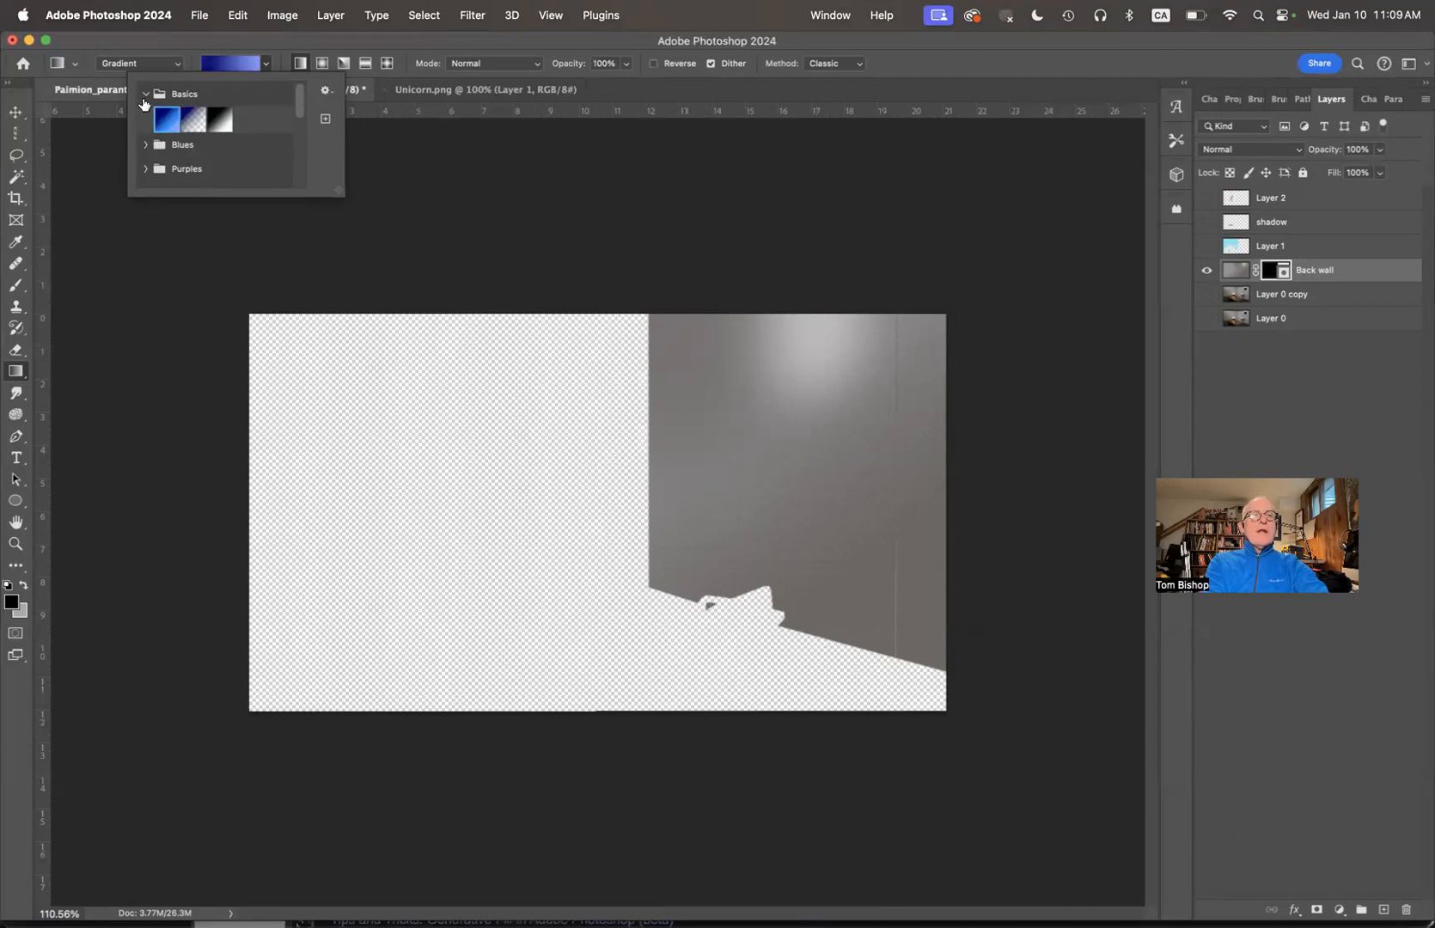
pyautogui.click(196, 123)
pyautogui.click(213, 124)
pyautogui.click(161, 123)
pyautogui.click(145, 95)
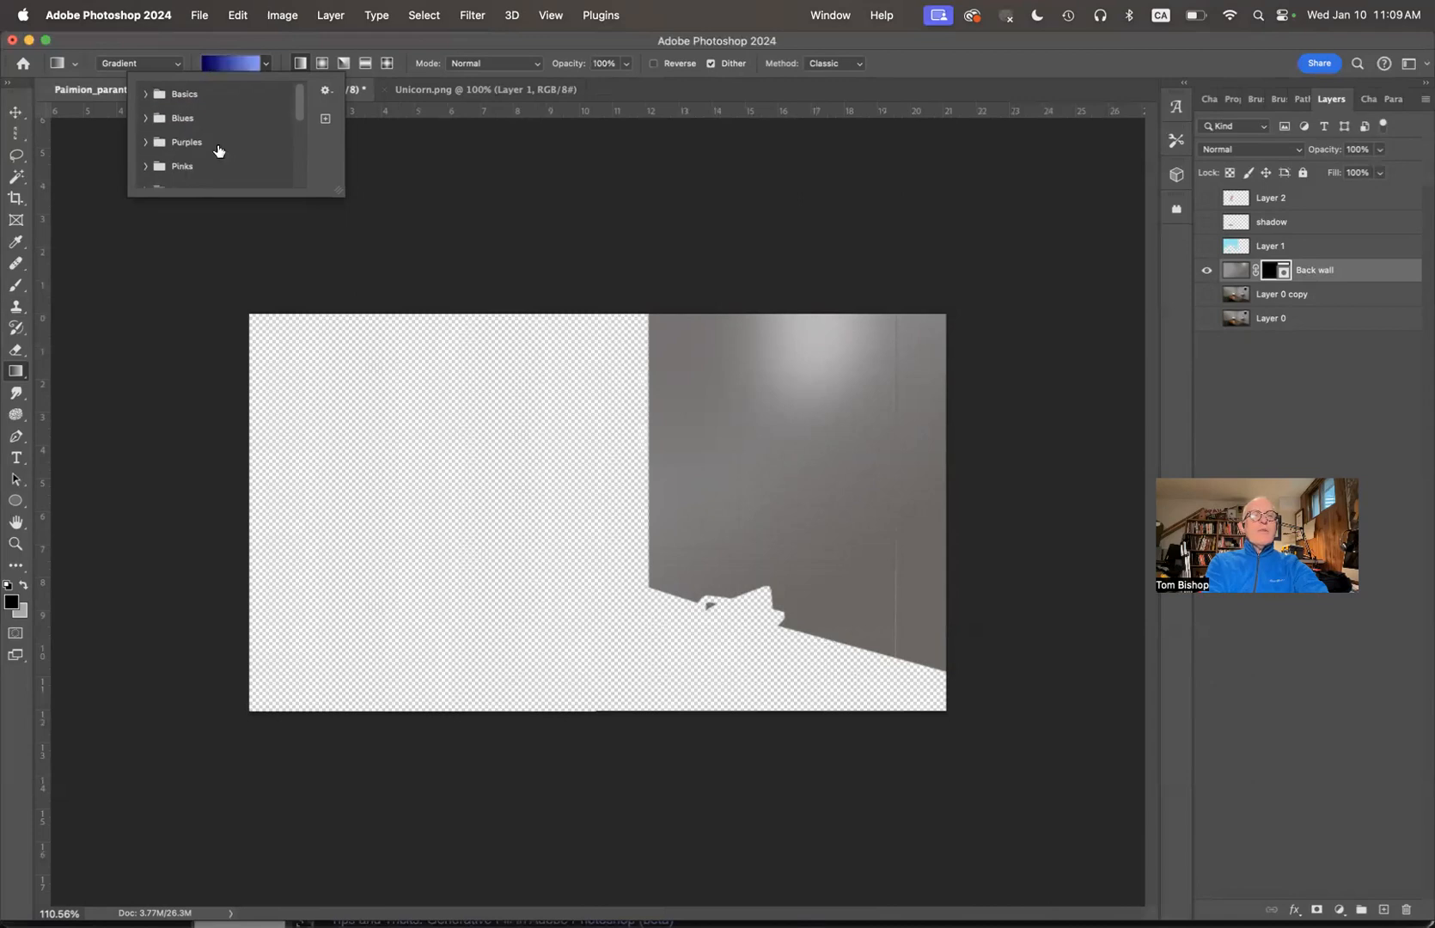
pyautogui.click(267, 65)
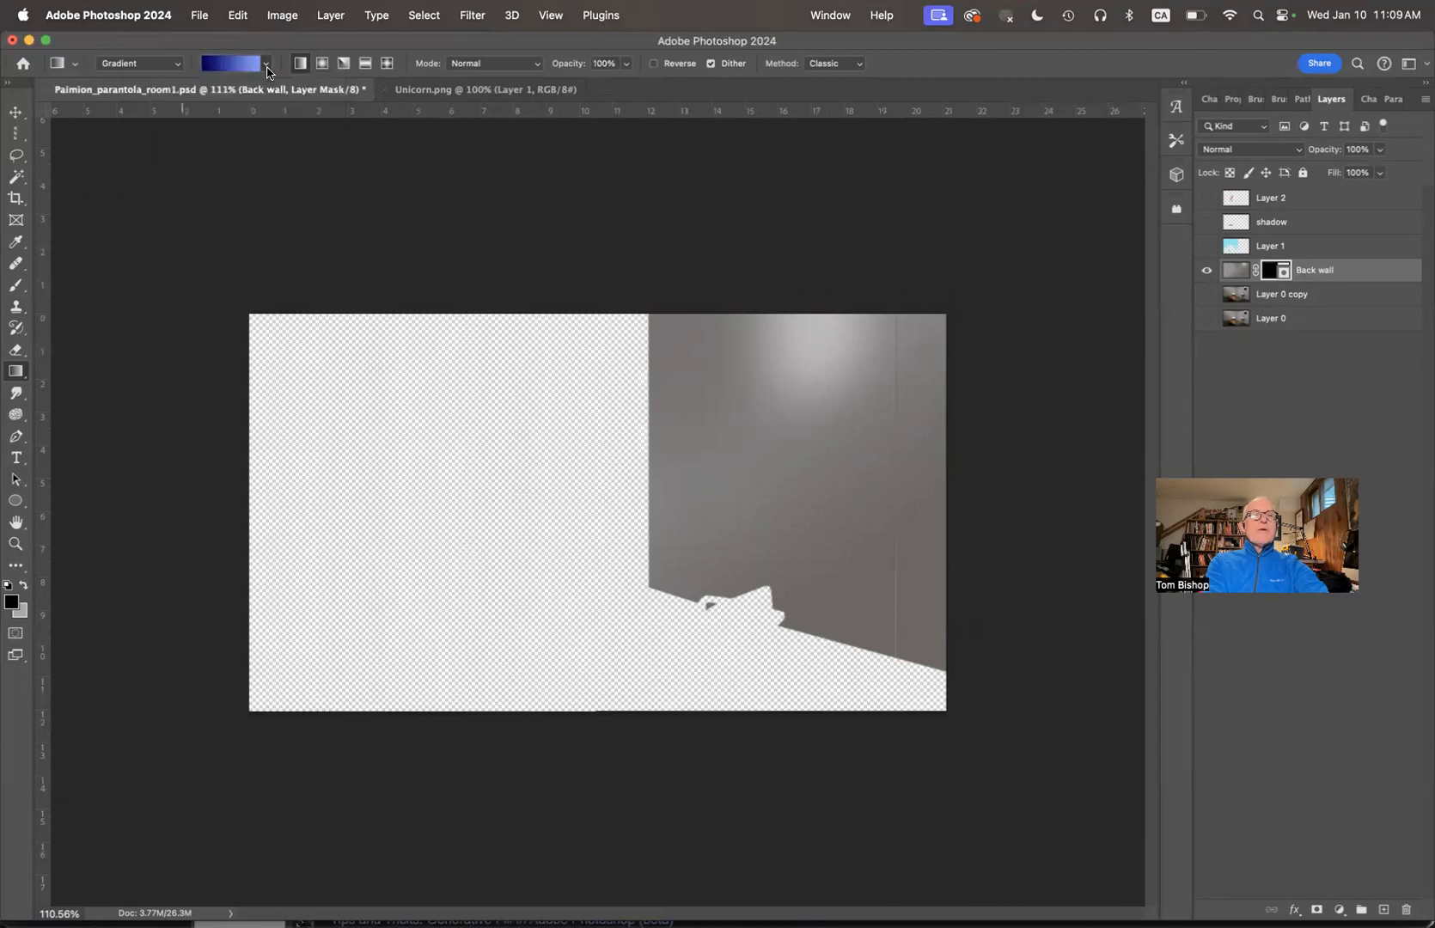
# Try the Radial and Angle gradient styles, and return to the Linear style.
pyautogui.click(322, 68)
pyautogui.click(343, 66)
pyautogui.click(300, 64)
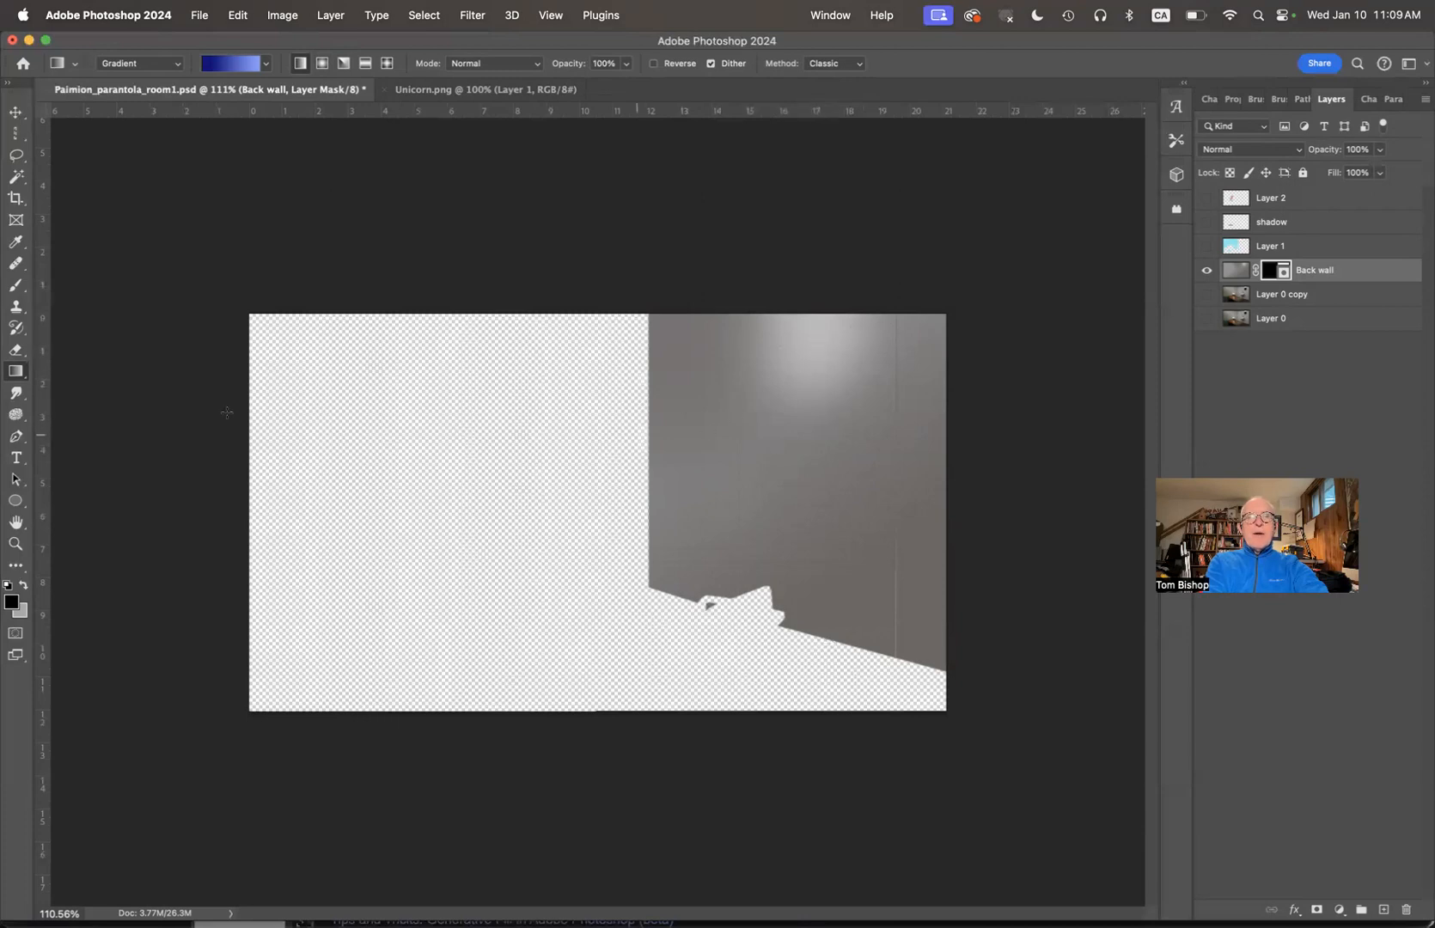
# Switch from the Brush tool to the Pencil tool.
pyautogui.click(16, 282)
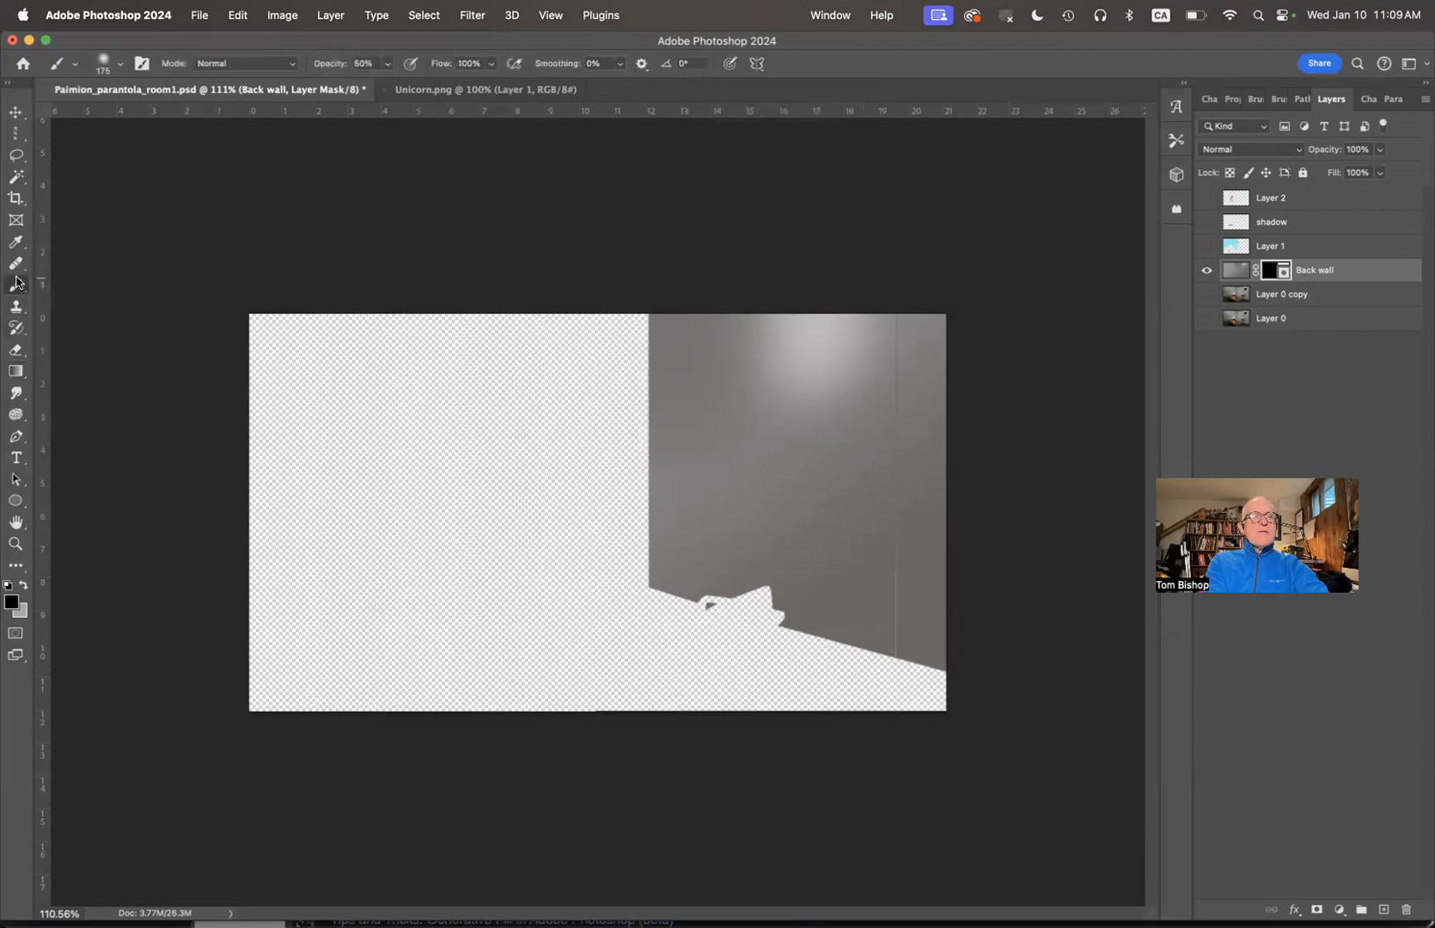
pyautogui.rightClick(17, 281)
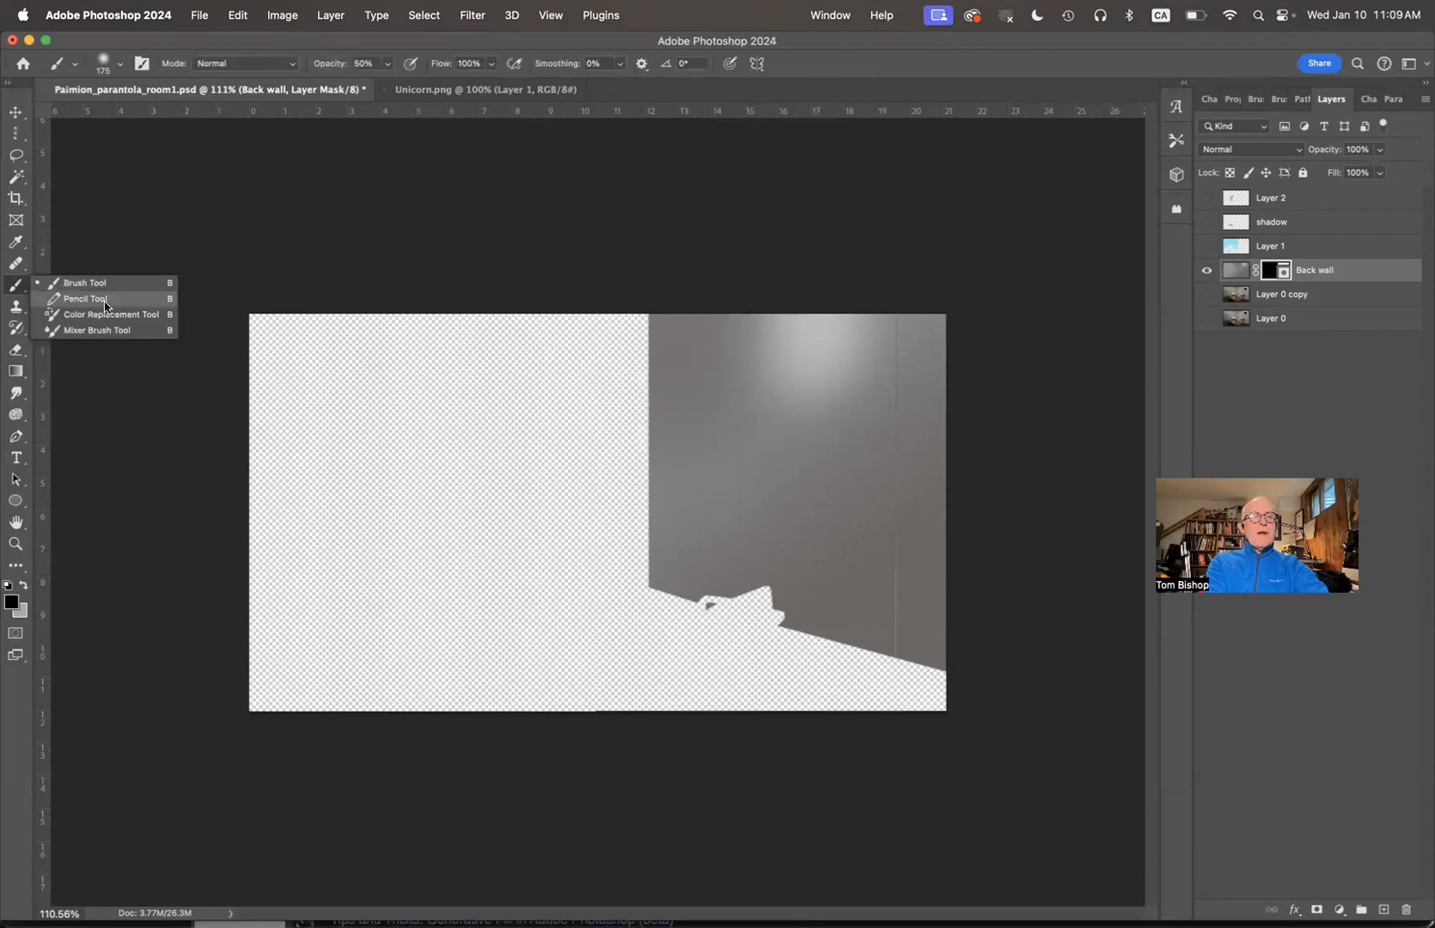
pyautogui.click(86, 299)
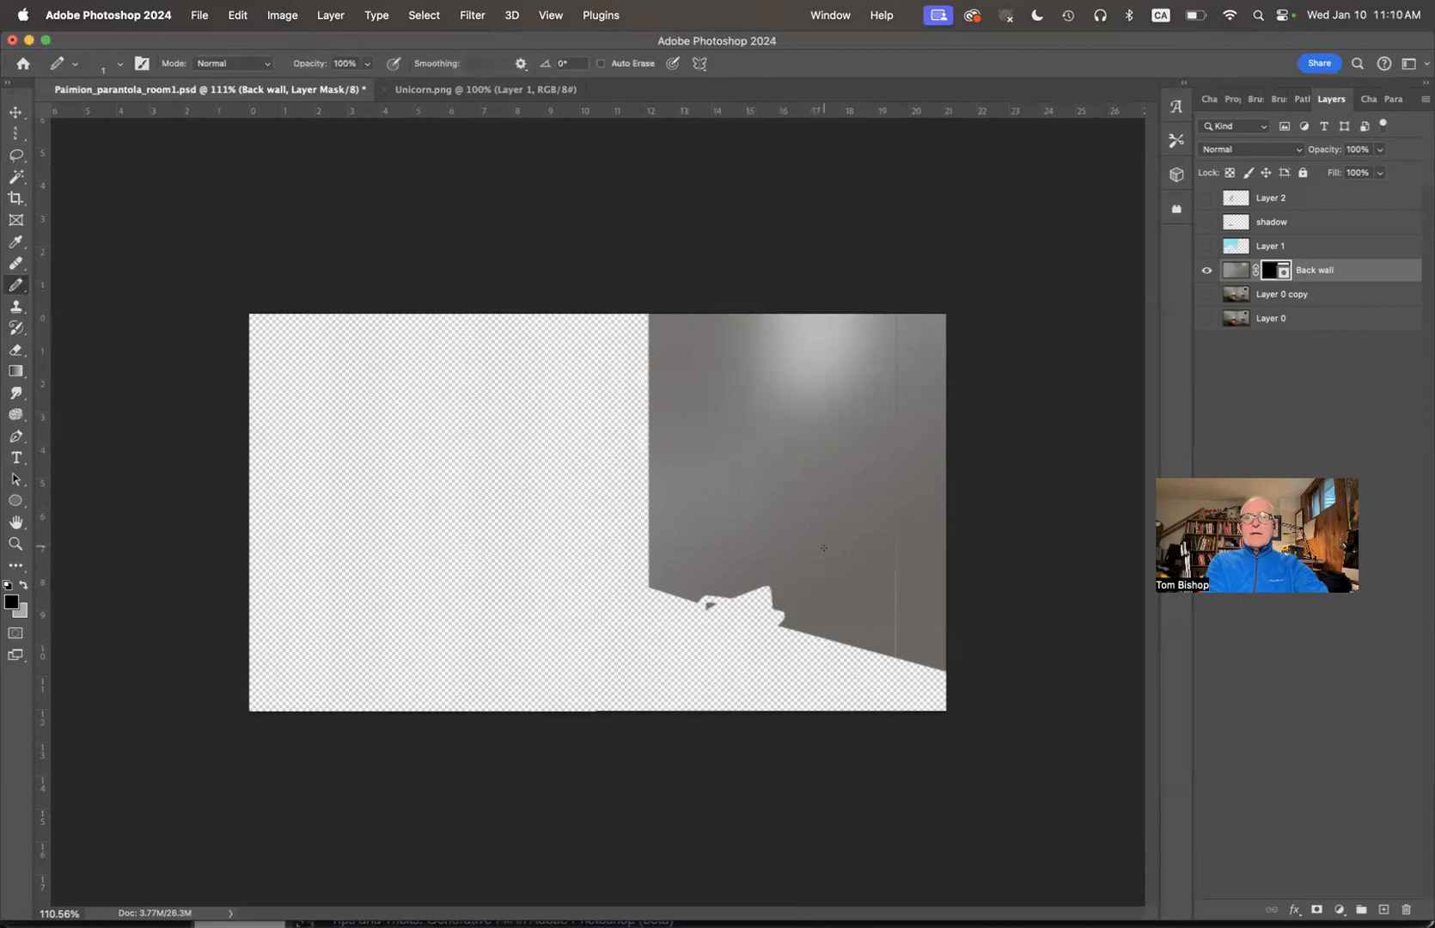
# Make Layer 1, shadow, Layer 2 and Layer 0 copy visible along with Back wall, showing the guides meanwhile and hiding them again.
pyautogui.press('super+semicolon')
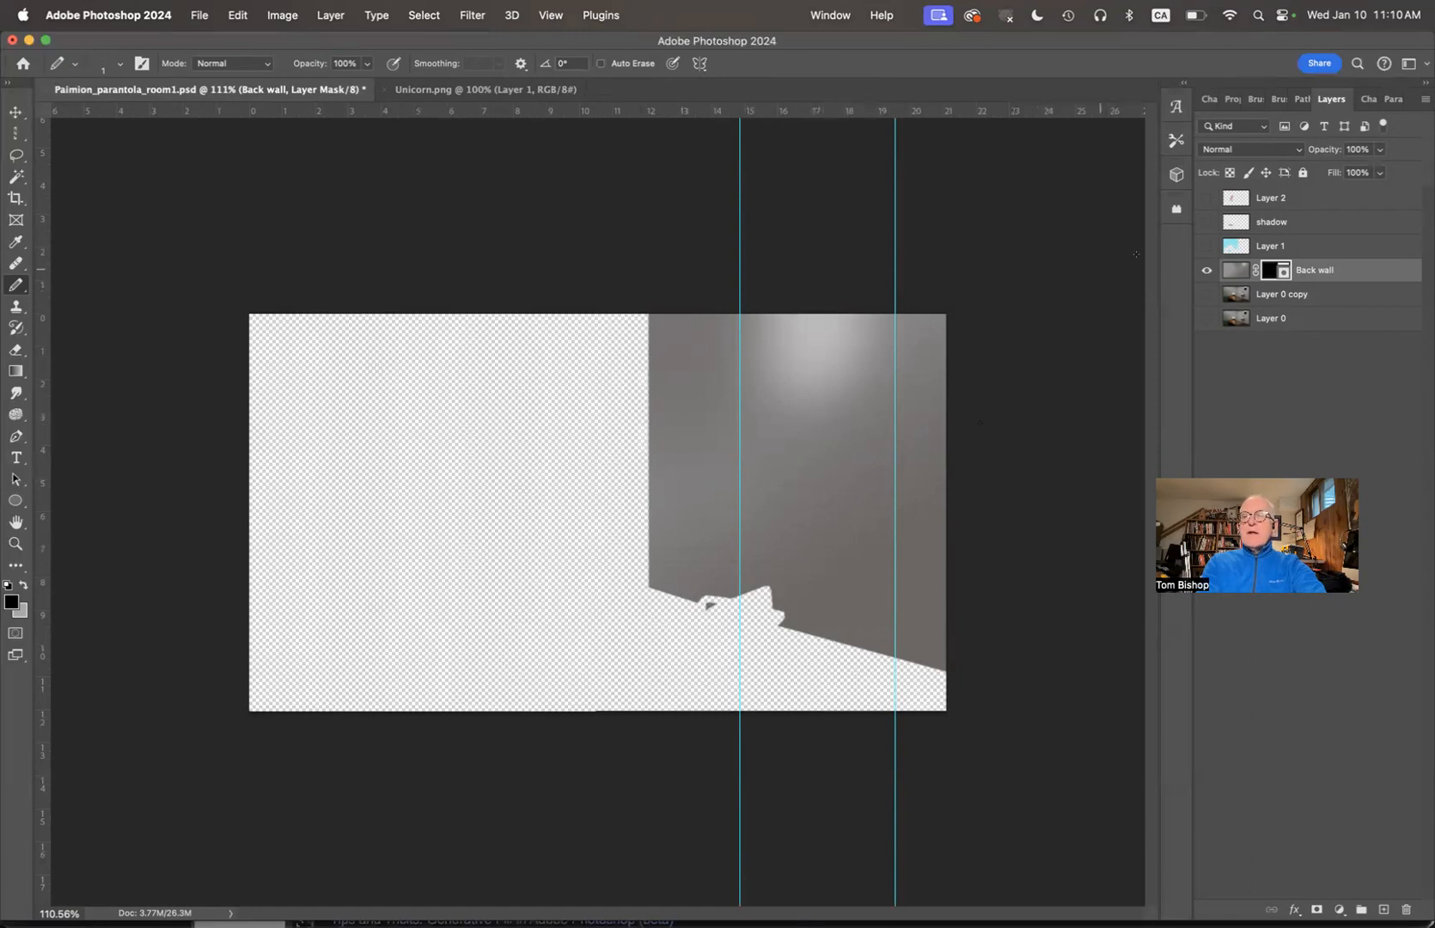
pyautogui.click(1207, 245)
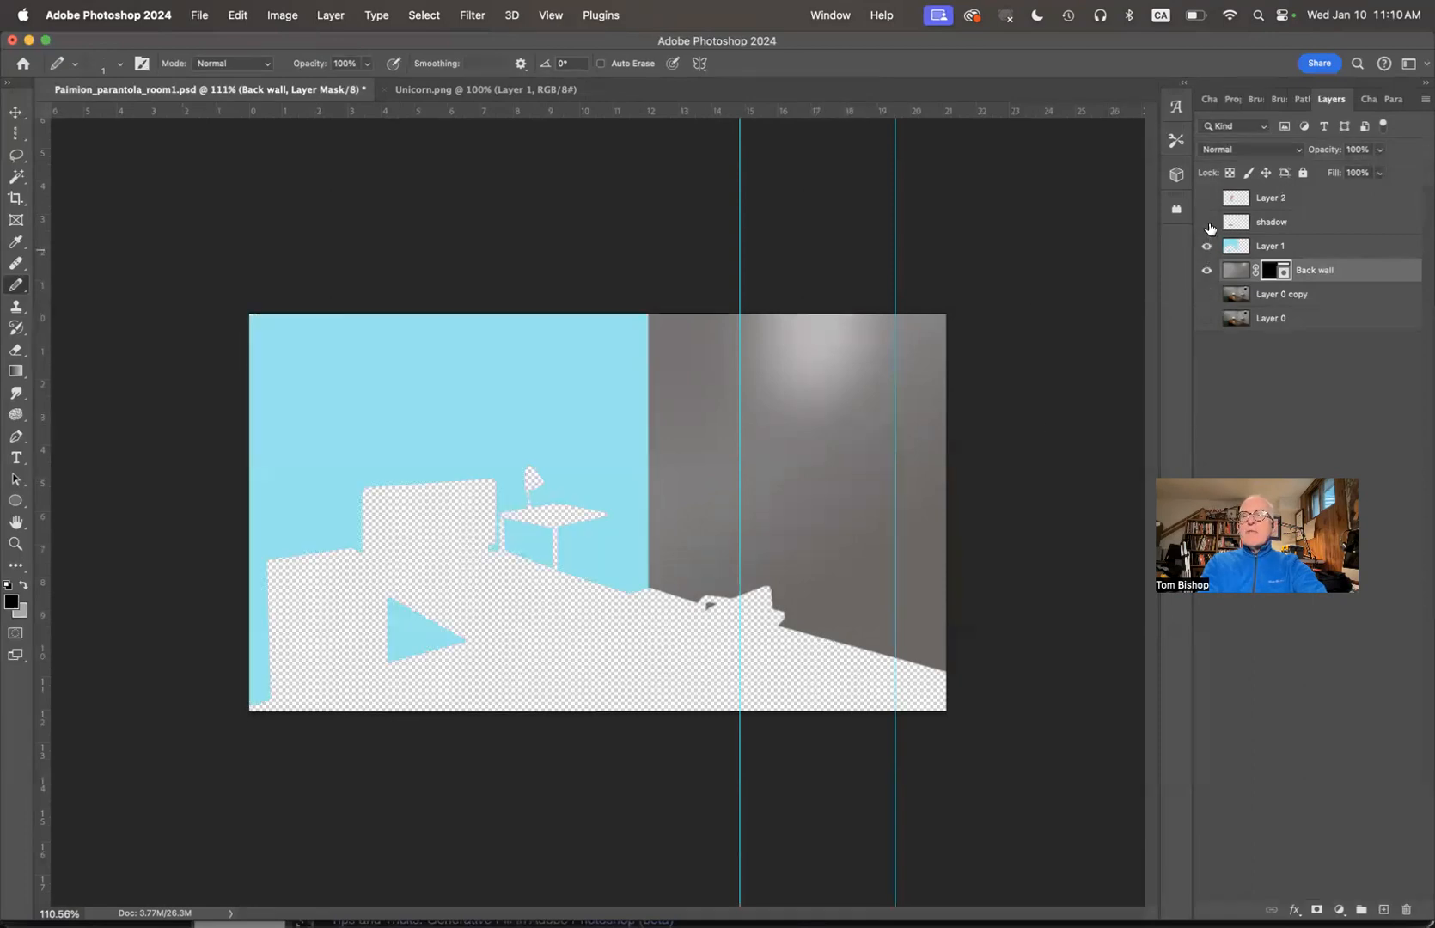
pyautogui.click(1206, 222)
pyautogui.click(1206, 199)
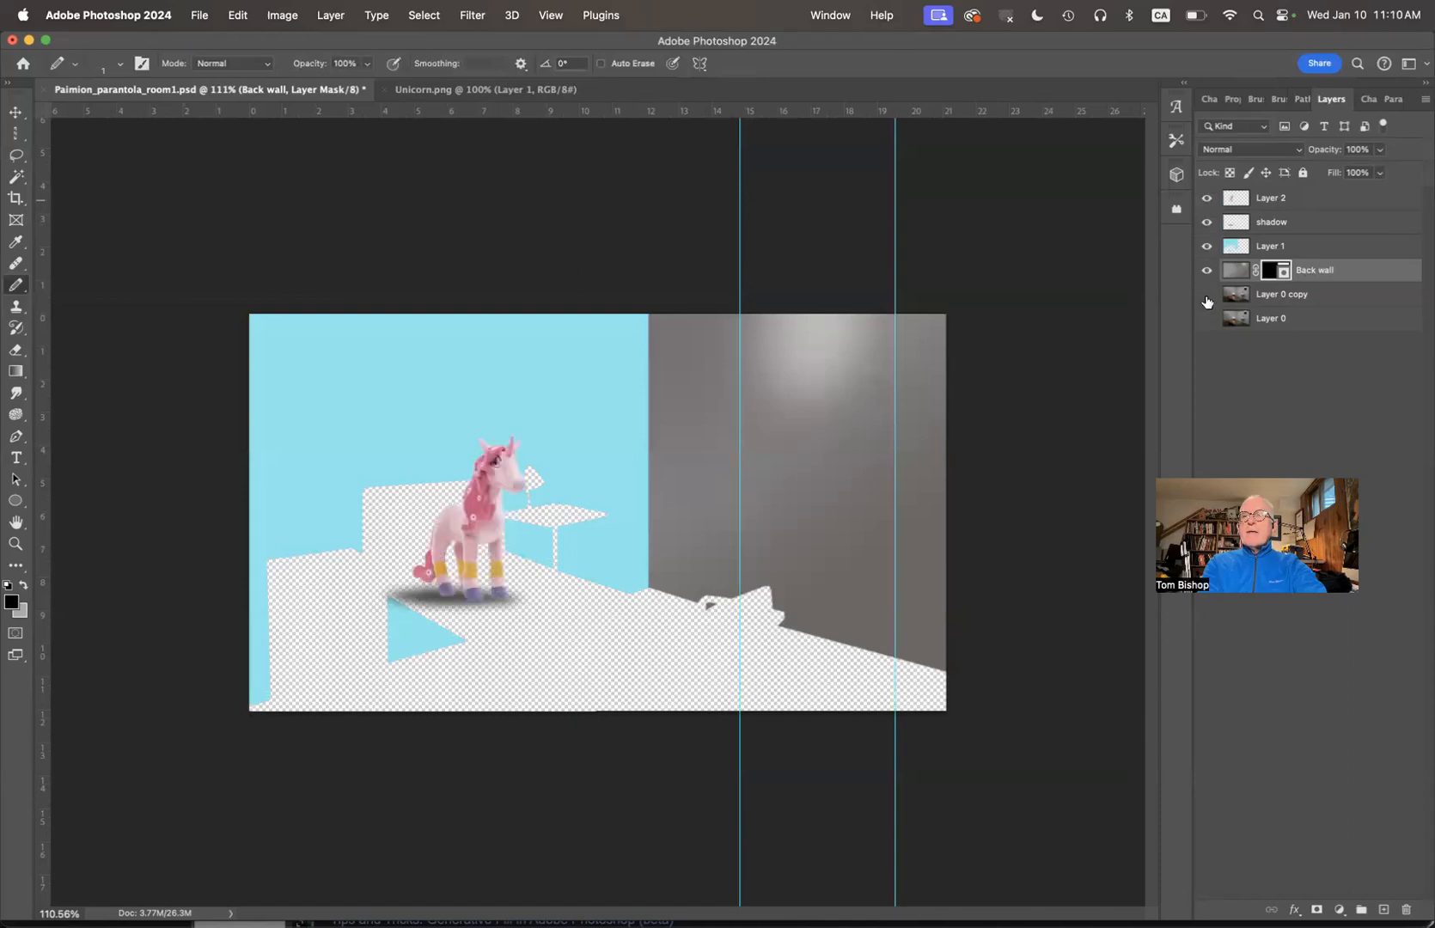
pyautogui.click(1206, 294)
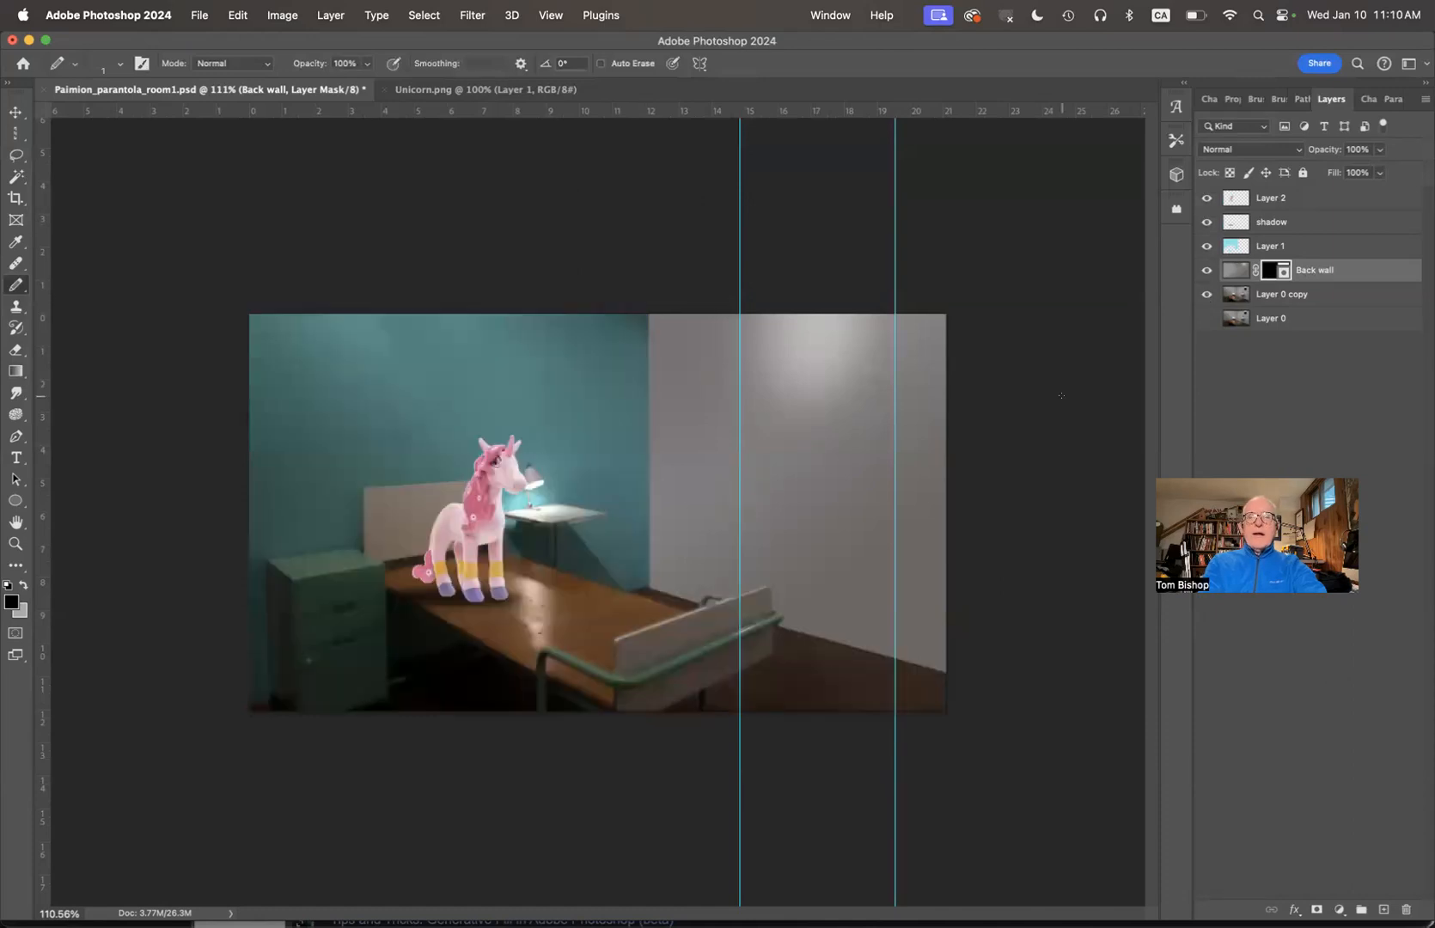
pyautogui.press('super+semicolon')
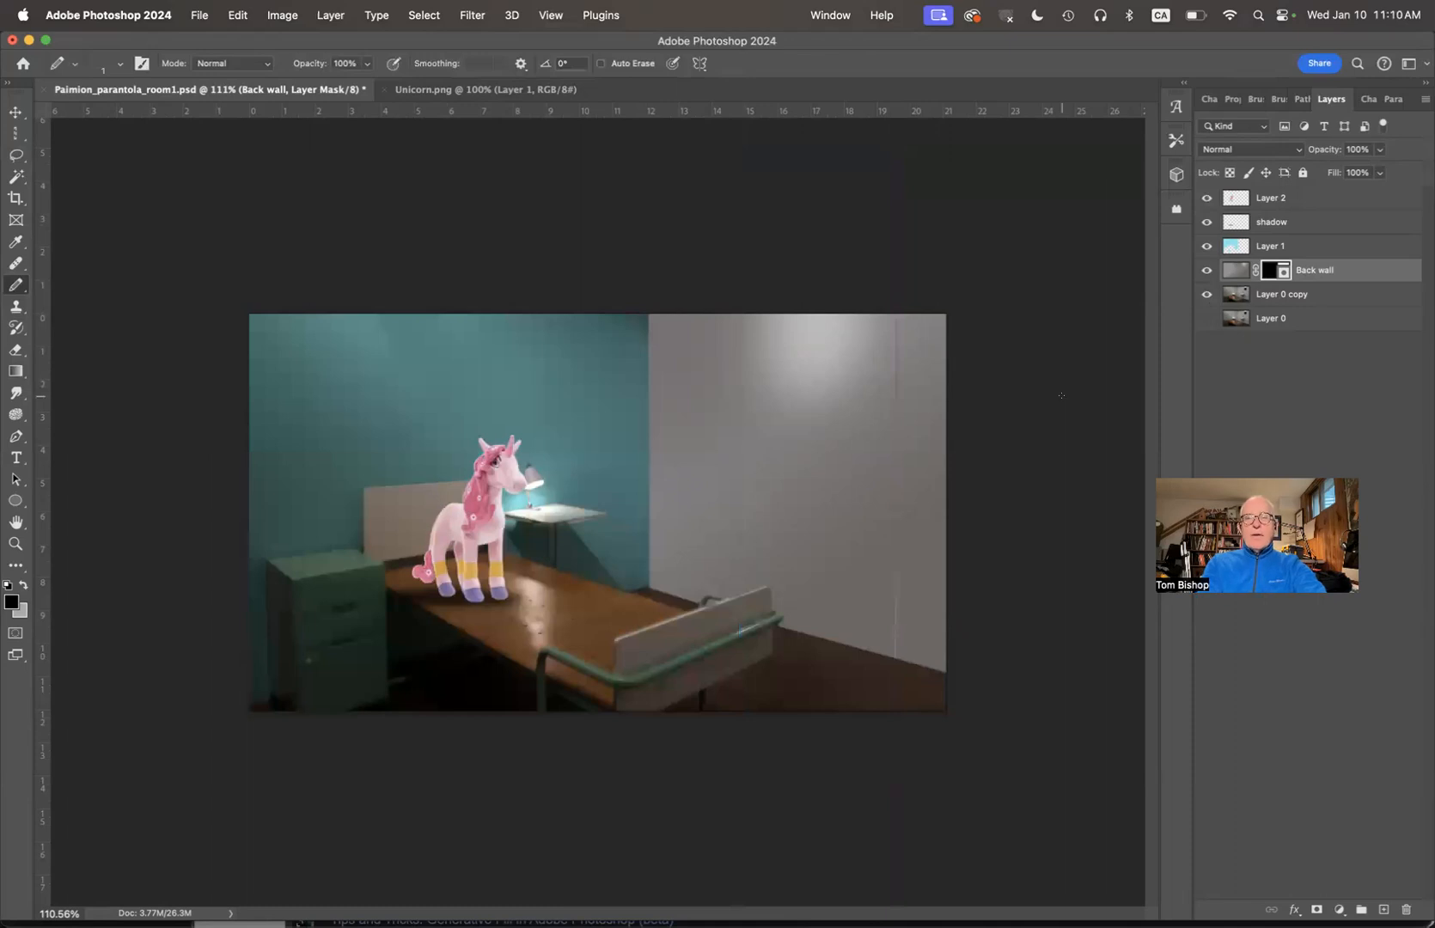